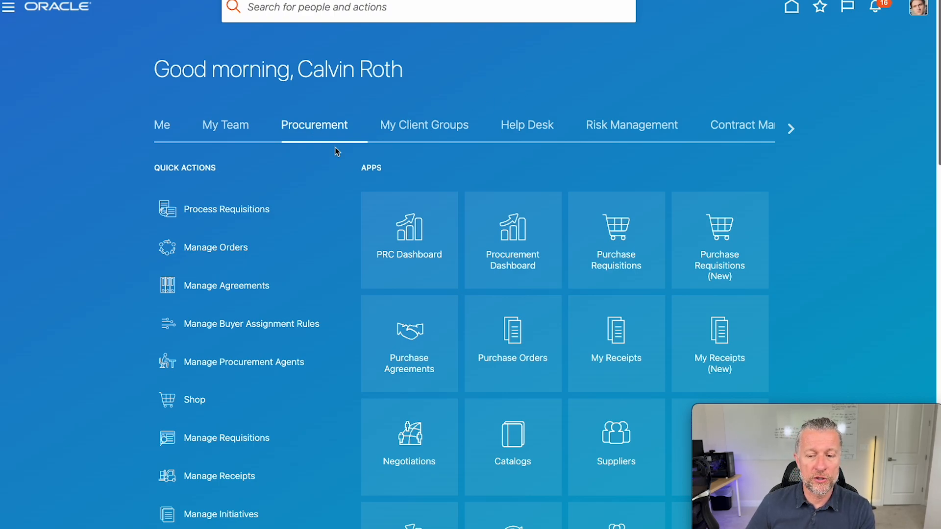
Open the Suppliers work area from its tile on the Procurement home page.
left_click(613, 444)
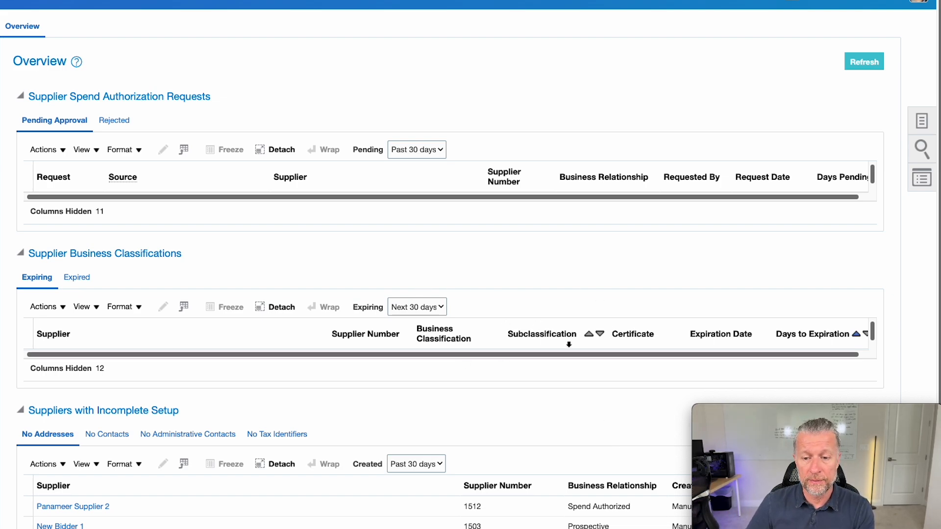
Start a new supplier named 'Panameer Supplier 4' via Create Supplier.
left_click(921, 123)
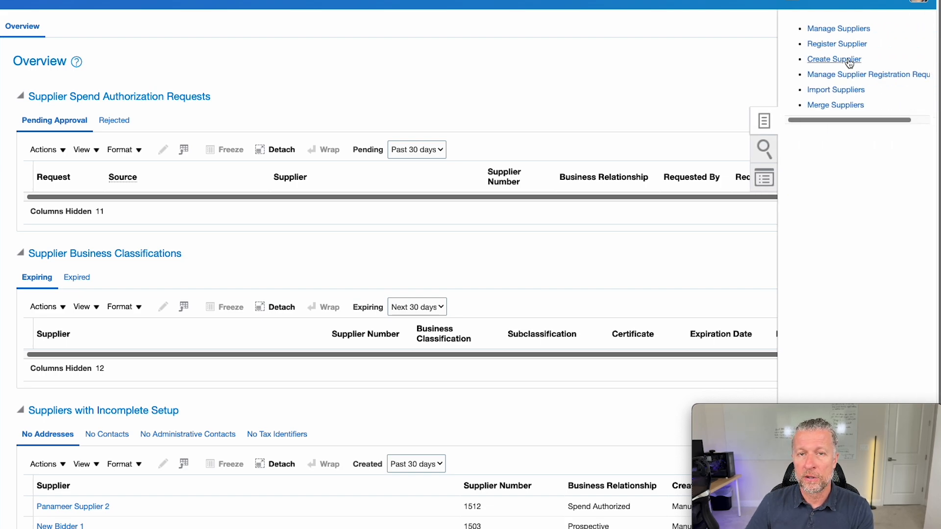
left_click(850, 60)
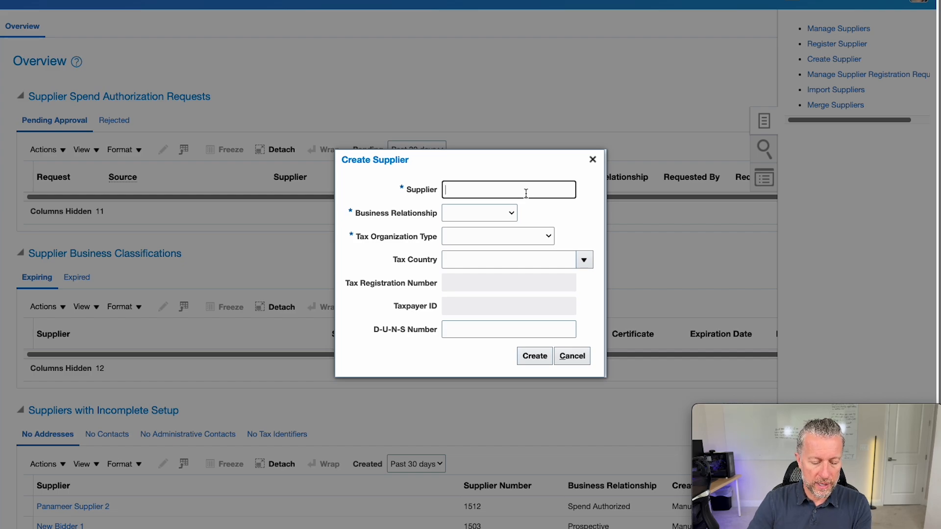
type("Panameer Supplier 2")
key("BackSpace")
type("4")
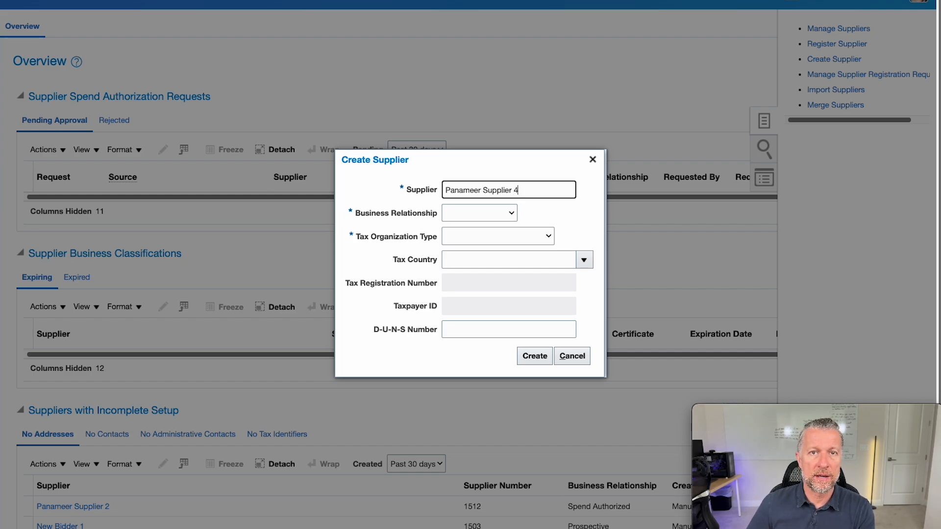
Set relationship Spend Authorized, tax type Corporation, tax country United States, and enter the tax registration number.
left_click(469, 214)
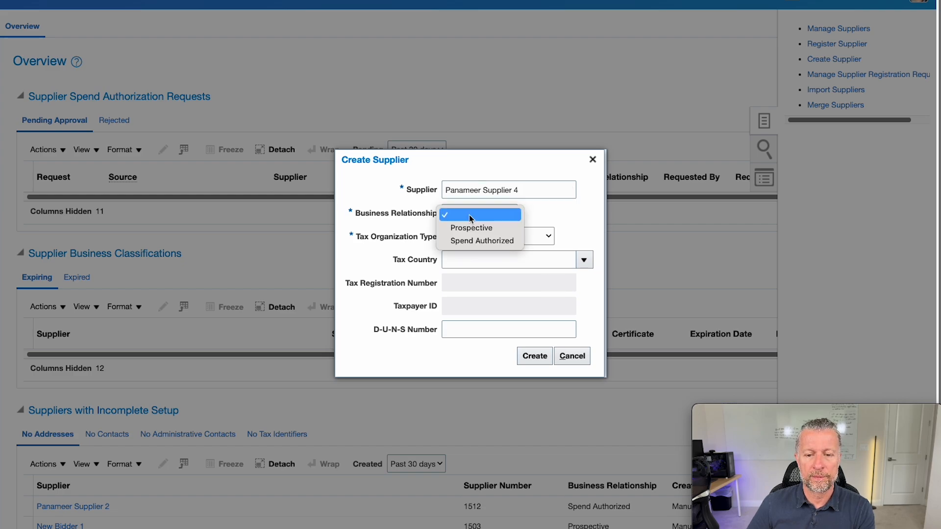
left_click(472, 241)
left_click(473, 242)
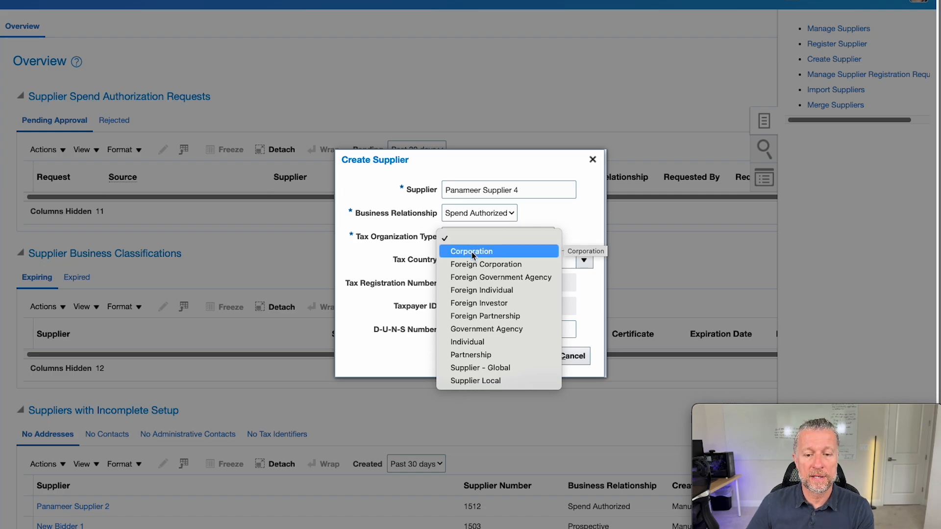
left_click(472, 252)
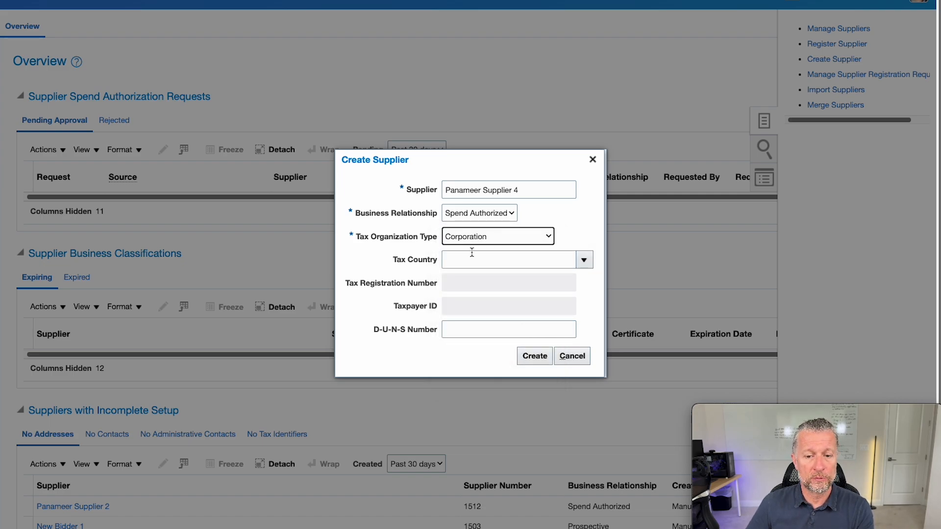
left_click(470, 262)
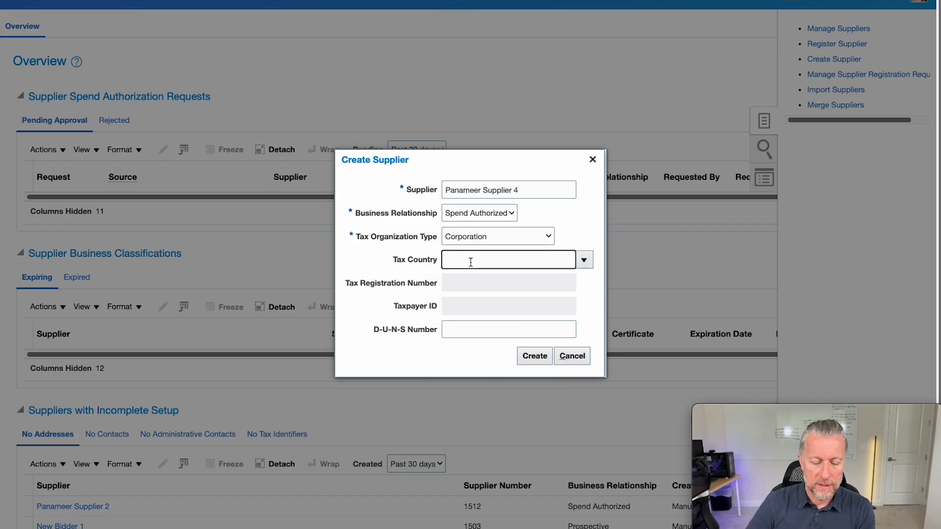
type("united")
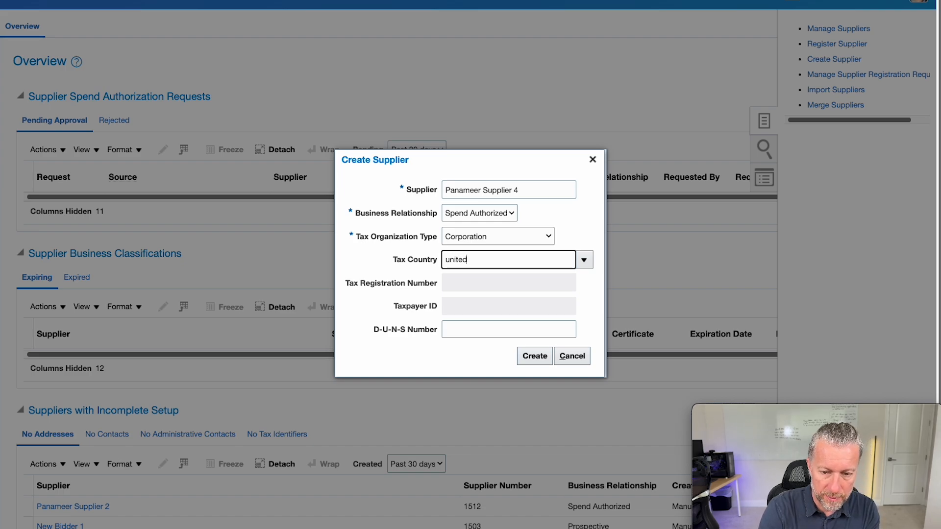
type(" states")
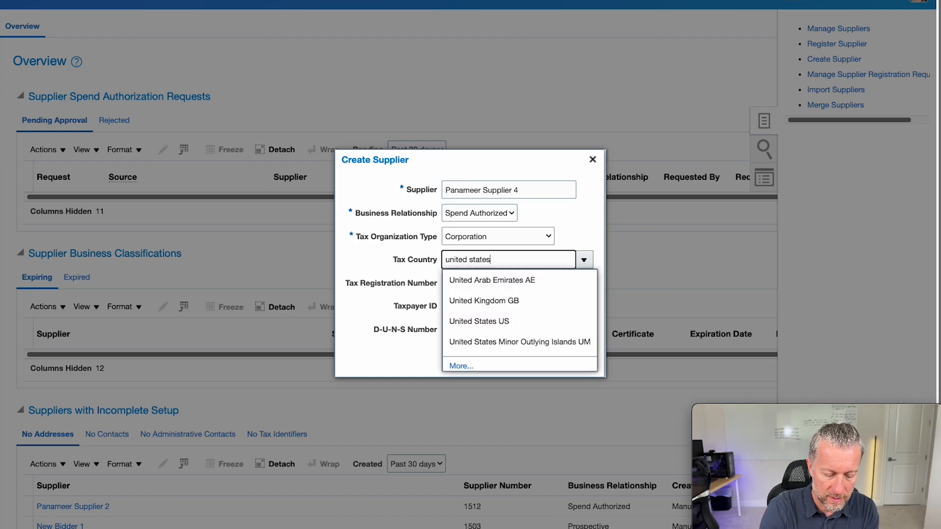
left_click(477, 279)
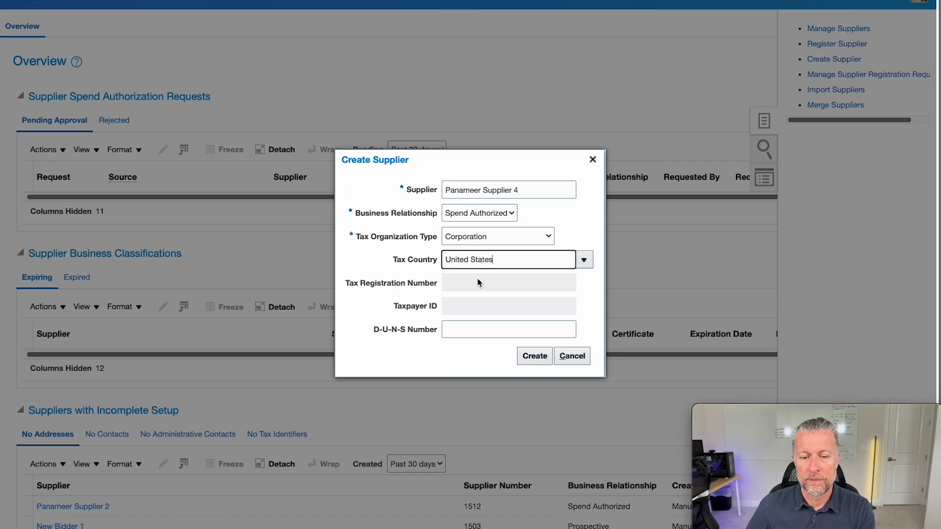
left_click(476, 285)
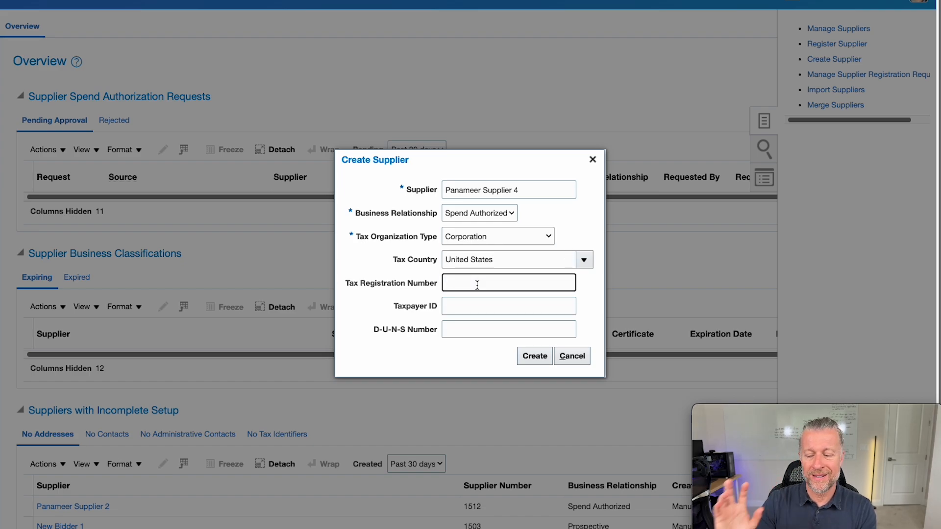
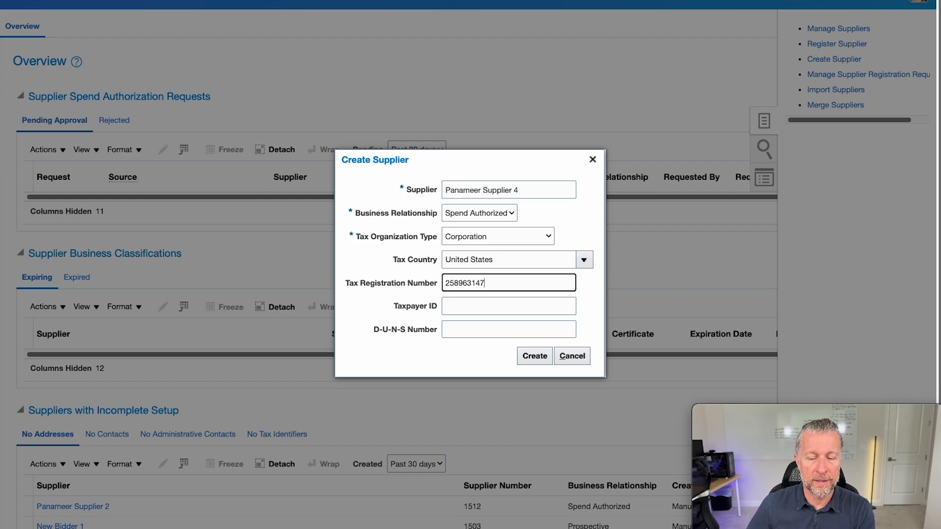
Create the supplier and start a new address using the matching Mesa address suggestion.
left_click(537, 357)
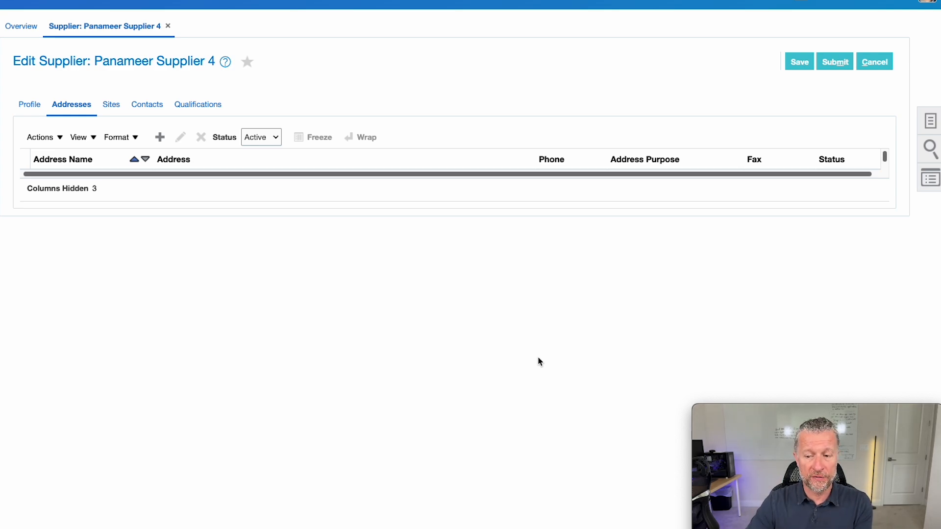
left_click(160, 137)
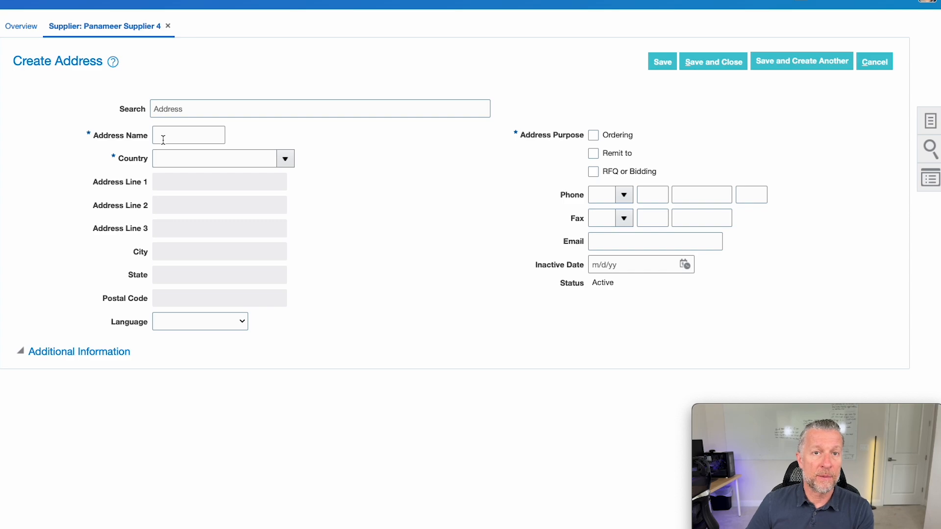
double_click(130, 110)
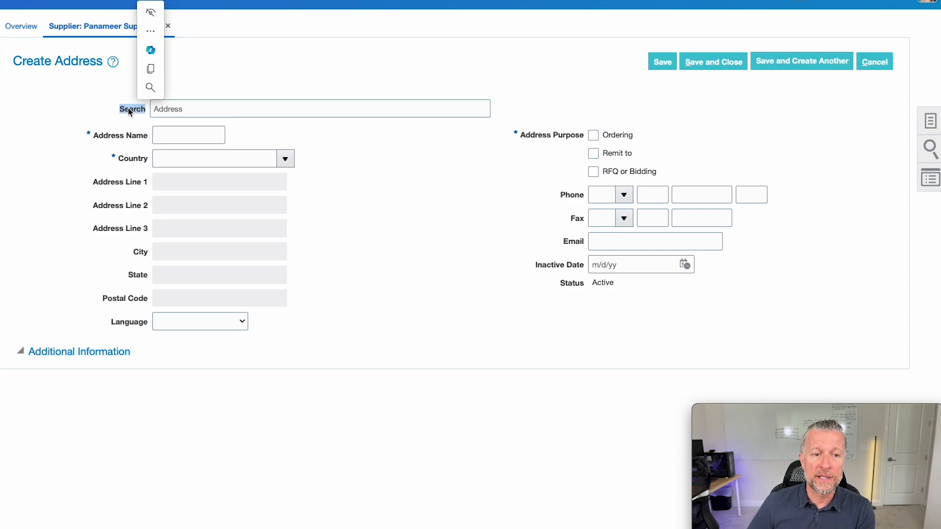
left_click(195, 110)
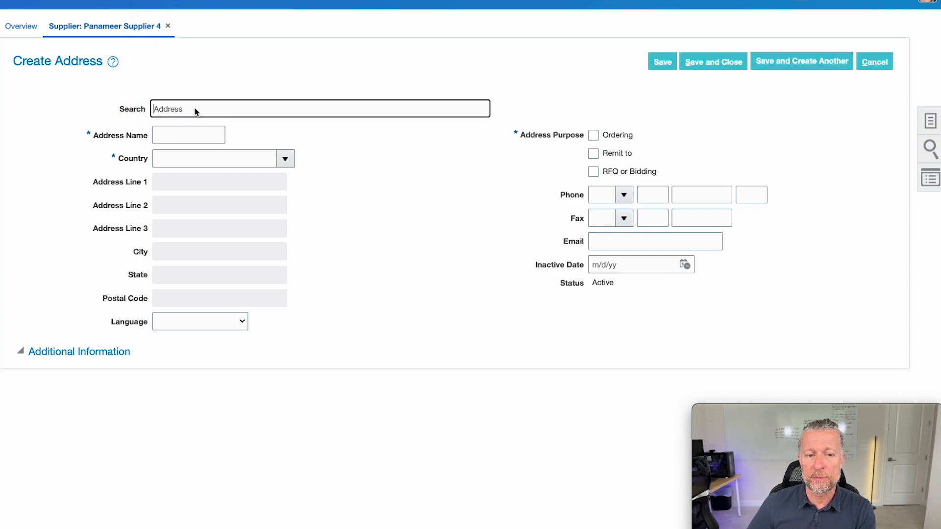
type("654")
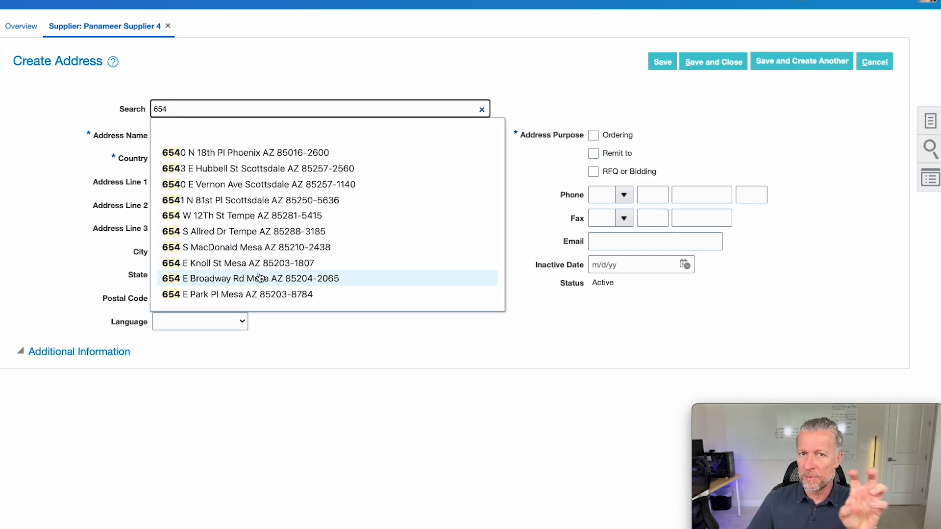
left_click(261, 249)
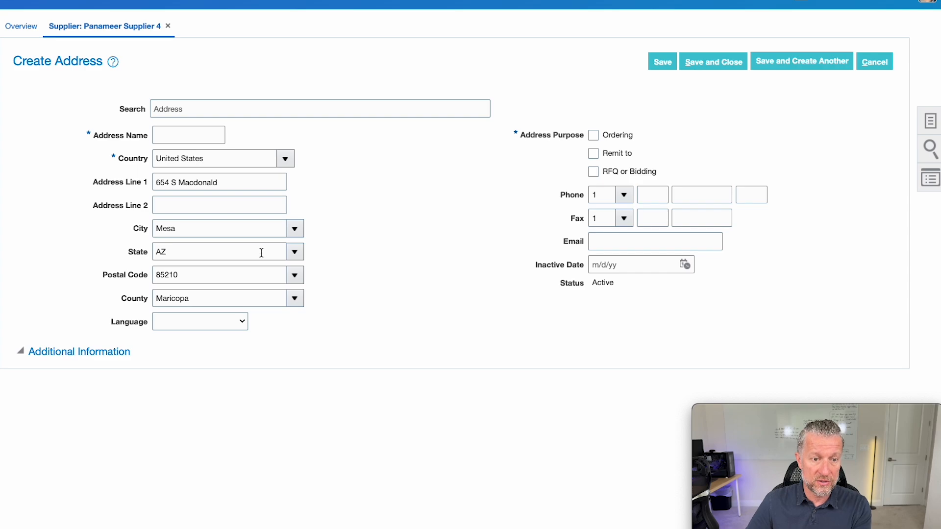
Name the address HQ, enable Ordering, Remit to and RFQ or Bidding, and save it.
left_click(175, 135)
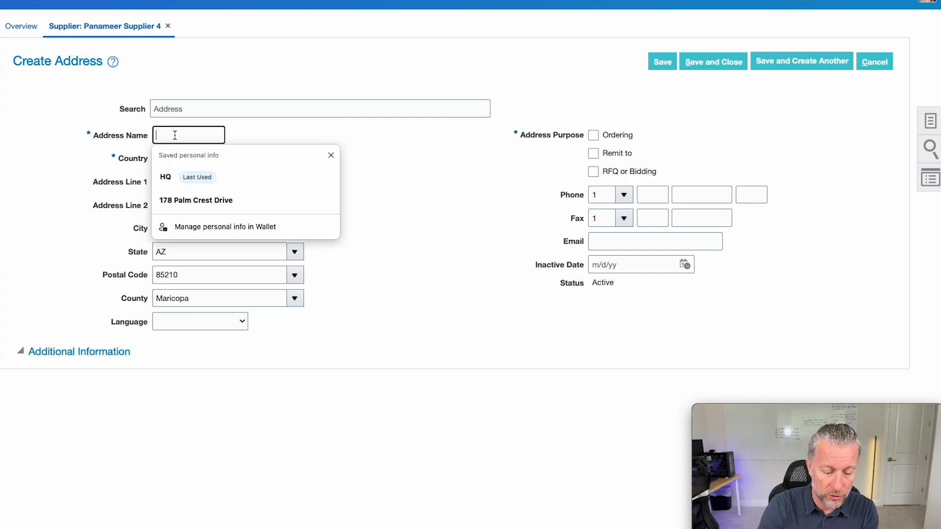
type("HQ")
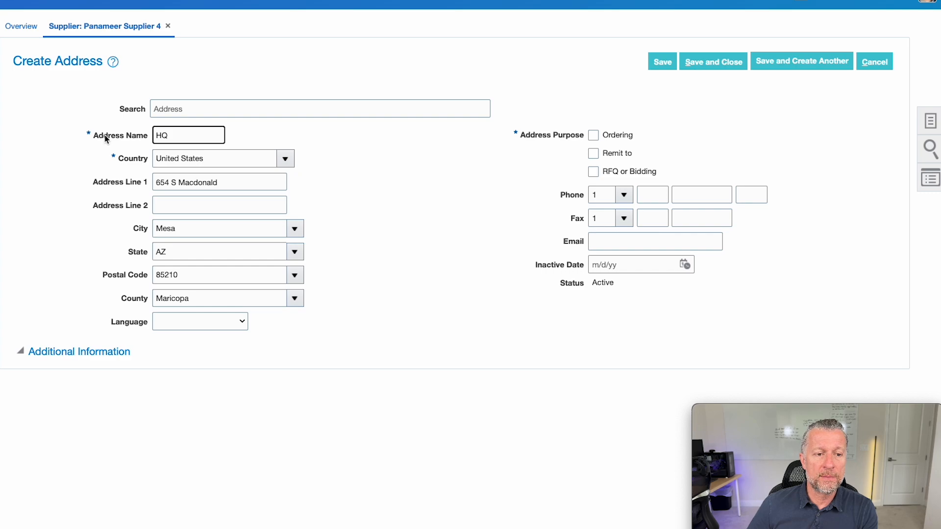
left_click_drag(103, 138, 154, 140)
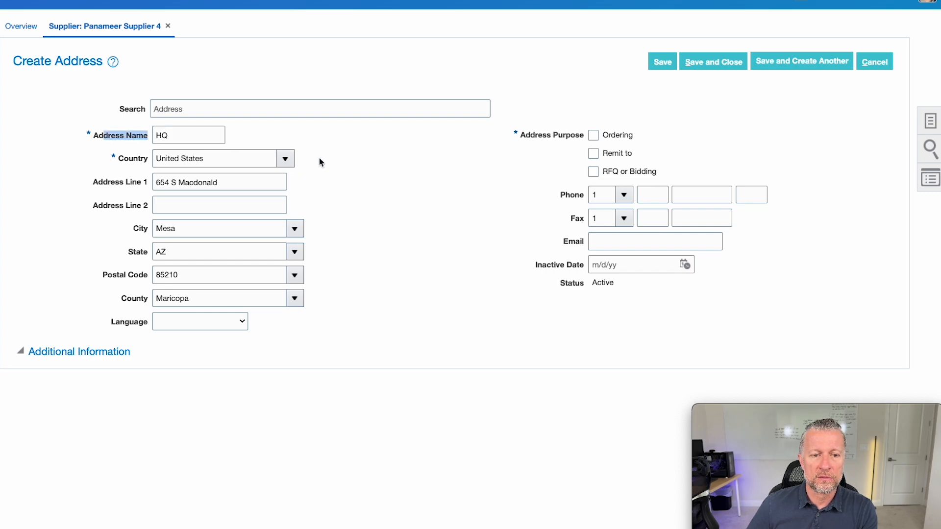
left_click(611, 138)
left_click(613, 153)
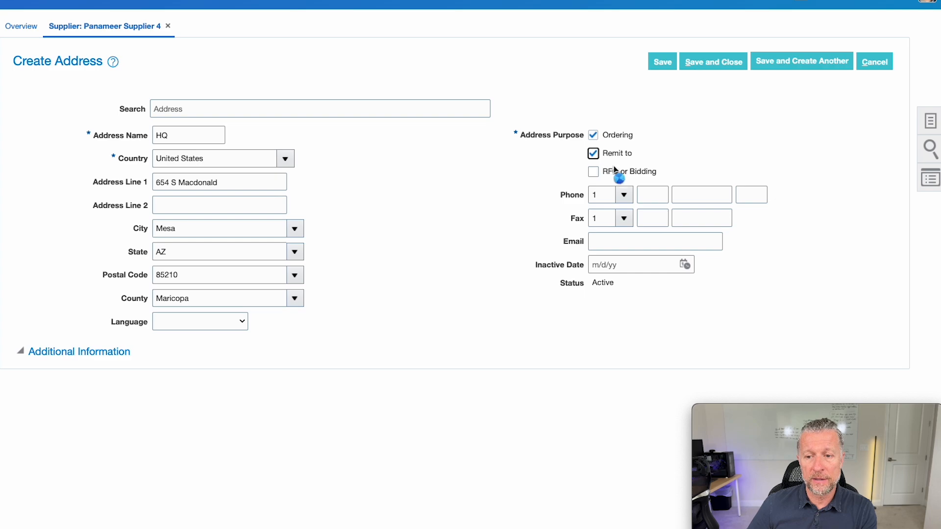
left_click(613, 173)
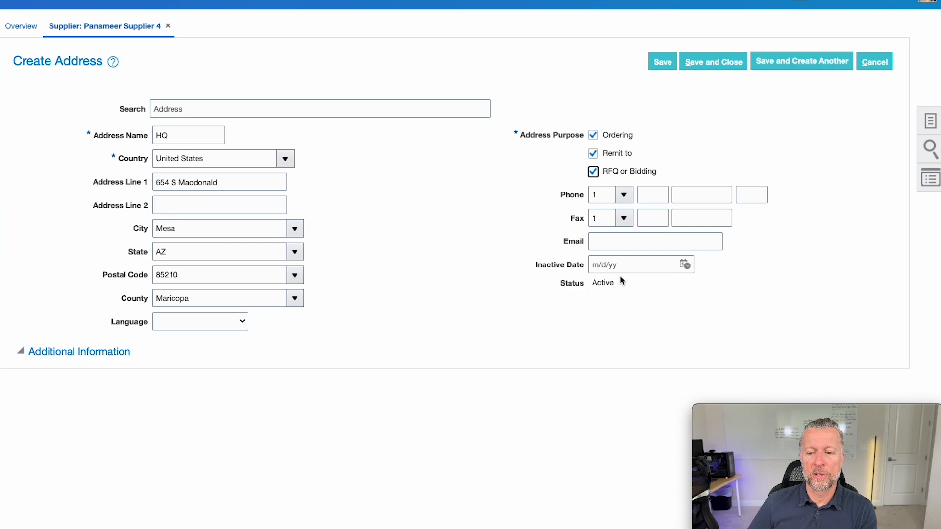
left_click(711, 63)
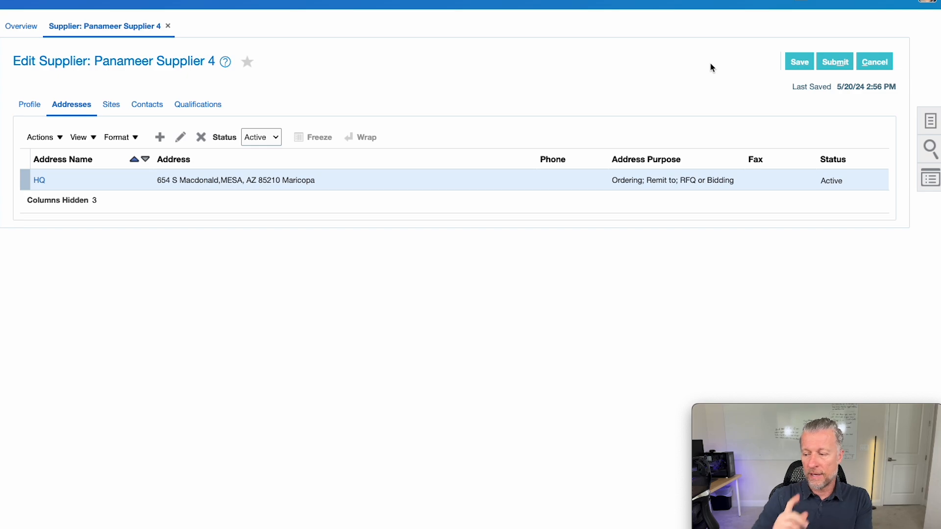
Save and submit the supplier changes, acknowledging the confirmation.
left_click(799, 66)
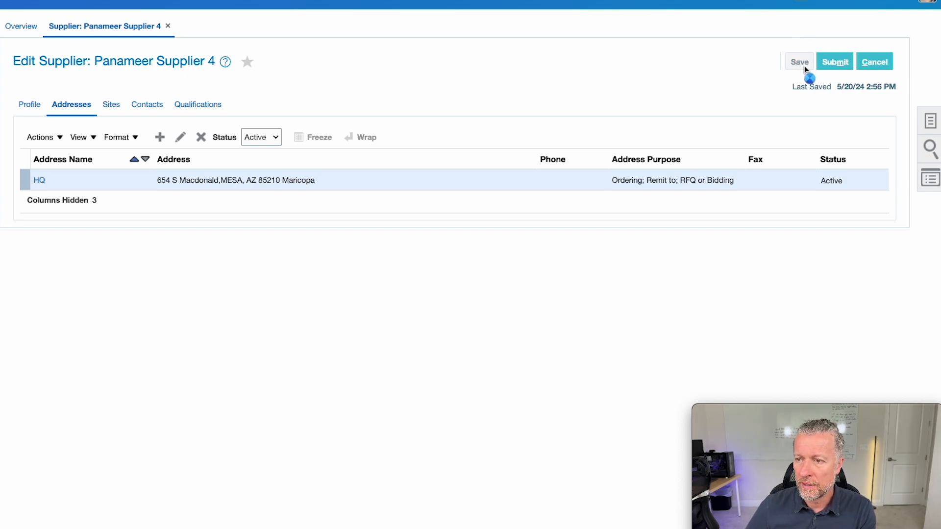
left_click(840, 64)
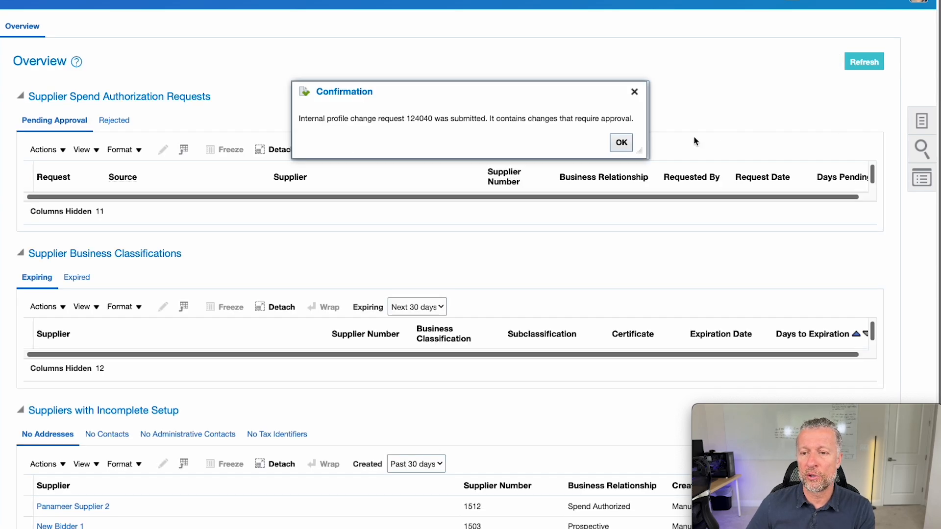
left_click(622, 142)
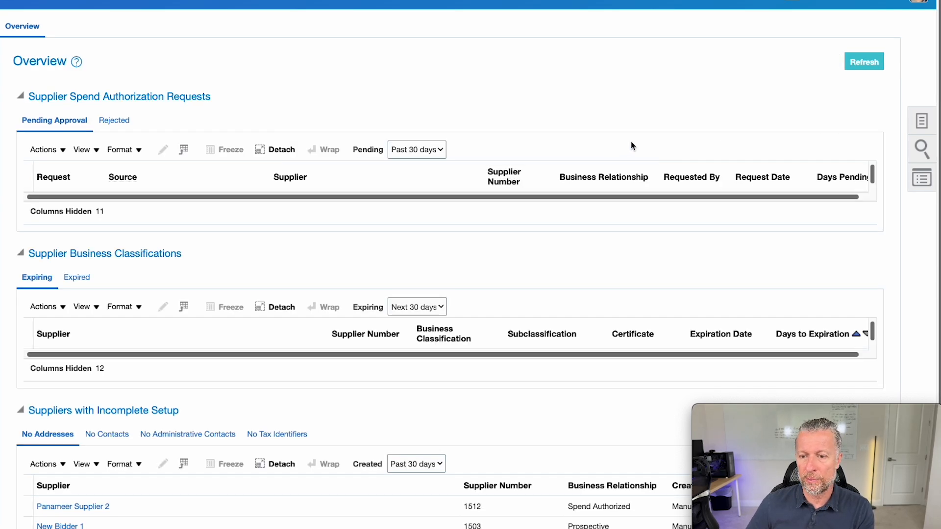
Search Manage Suppliers for 'Panameer Supplier', refresh results, and select Panameer Supplier 4.
left_click(917, 123)
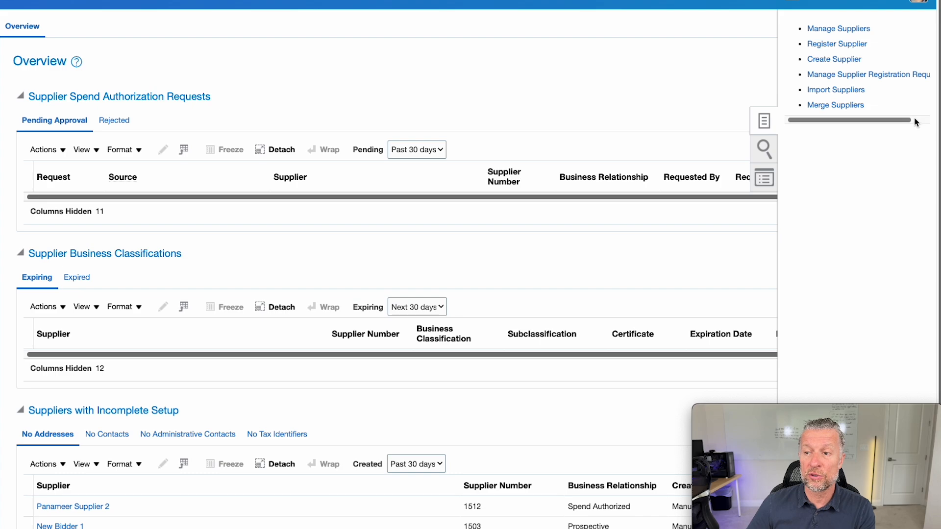
left_click(854, 30)
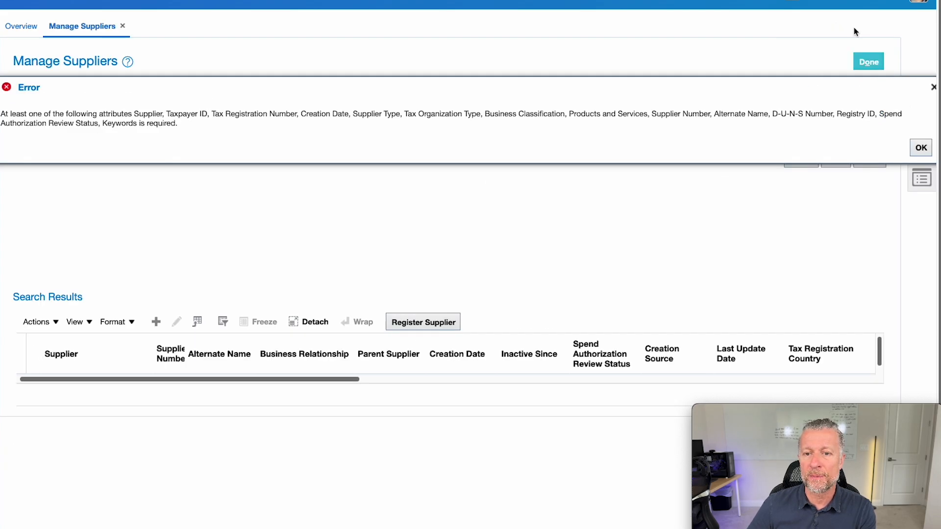
left_click(920, 147)
left_click(362, 136)
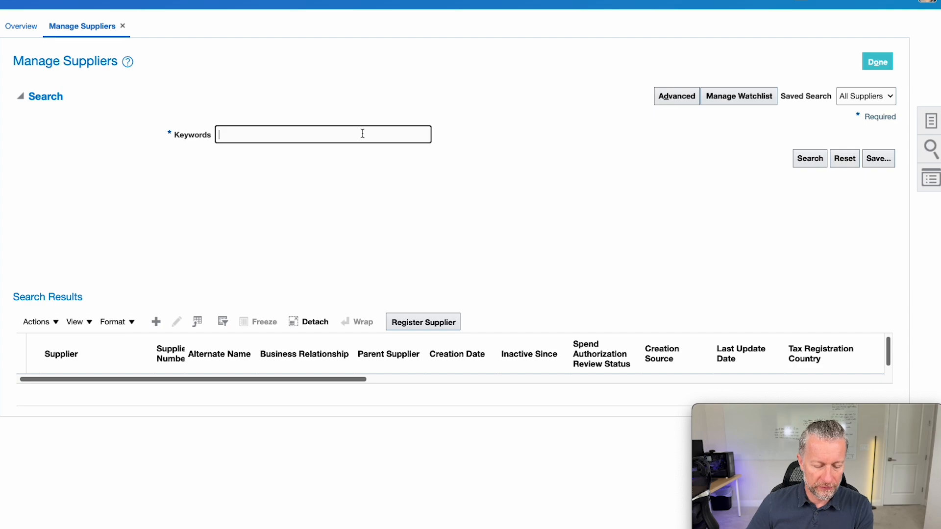
type("Panameer Supplier 1")
key("BackSpace")
key("Return")
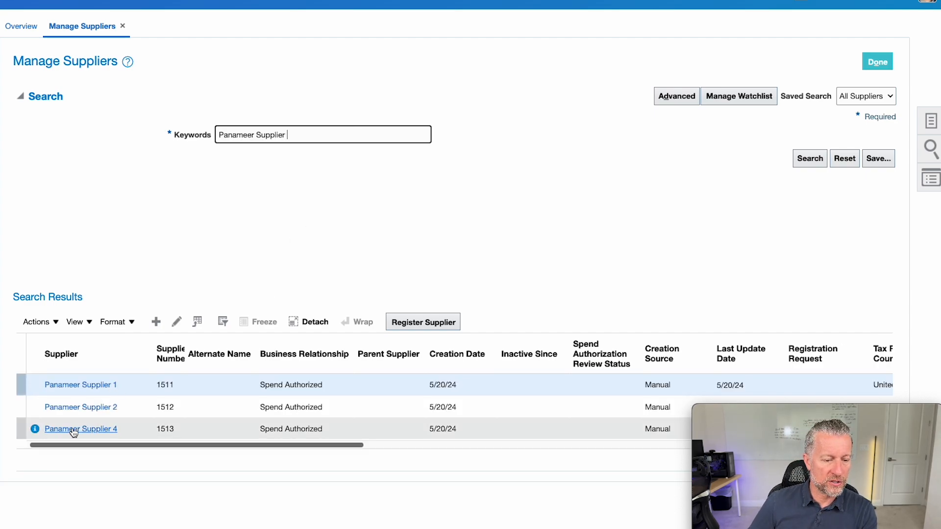
left_click(35, 430)
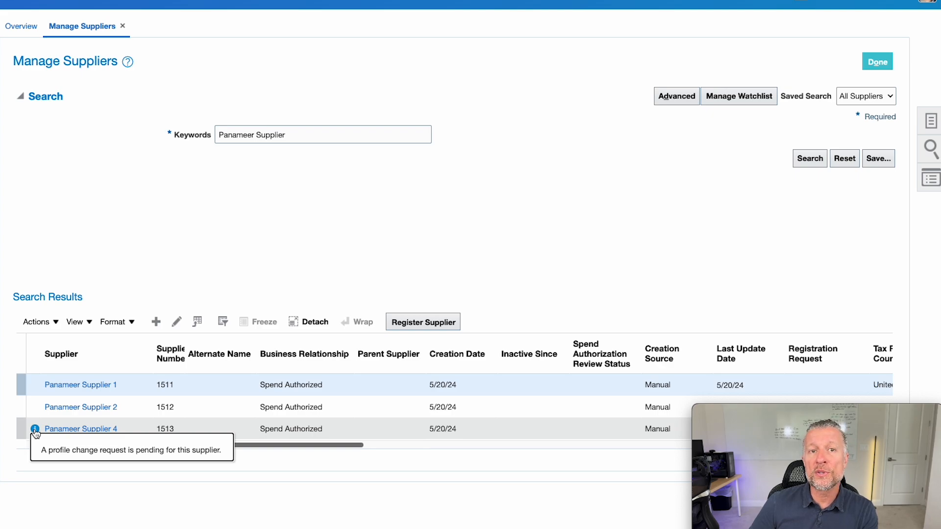
left_click(420, 221)
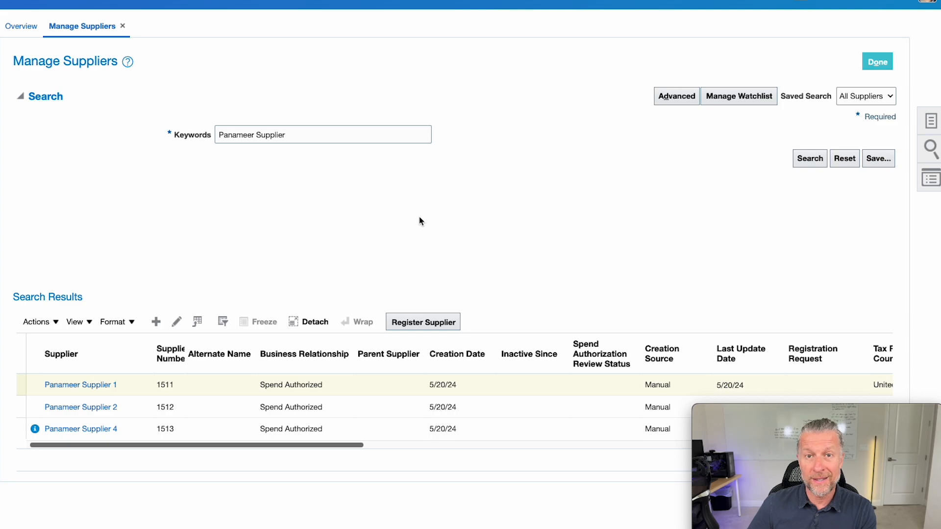
left_click(809, 161)
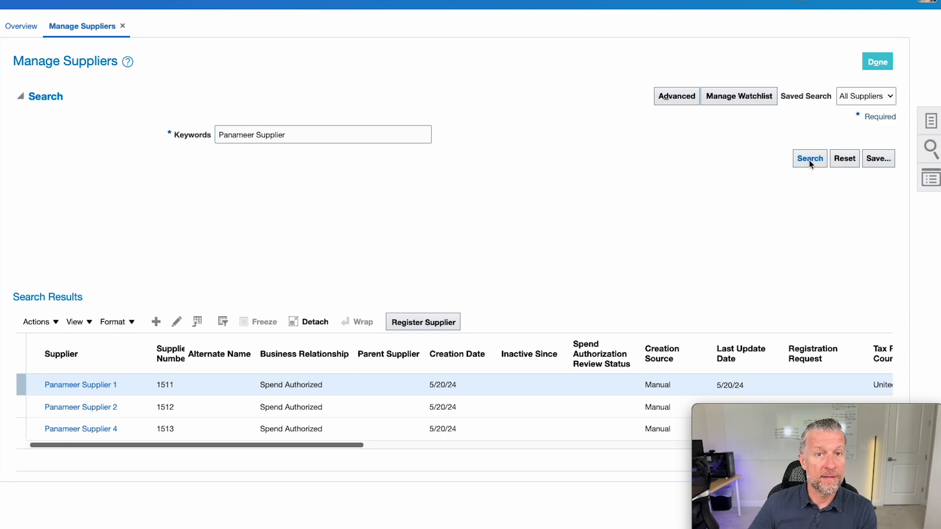
left_click(71, 430)
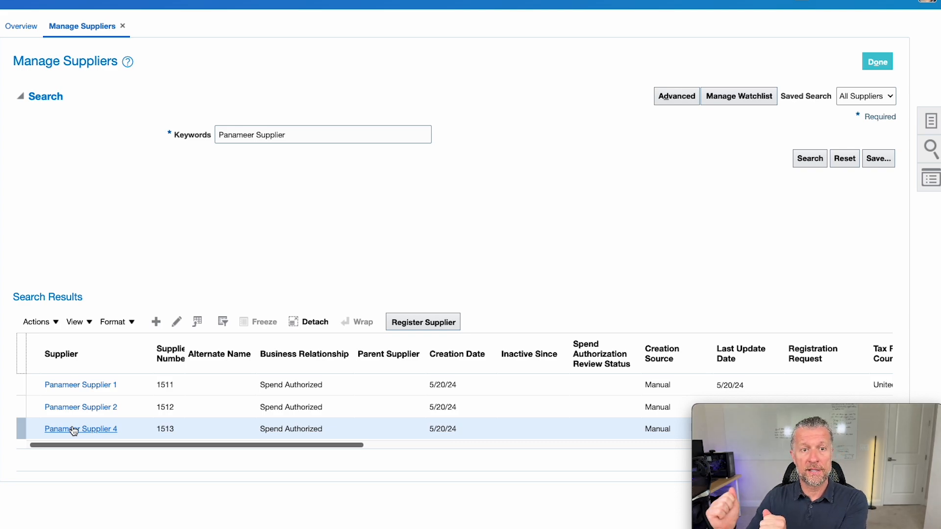
Edit Panameer Supplier 4 and save a new site using the HQ address.
left_click(73, 431)
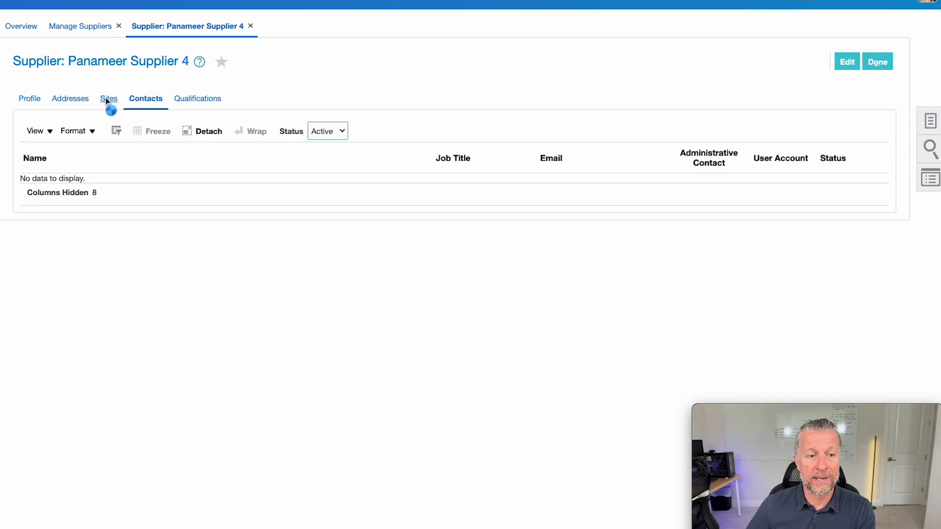
left_click(848, 64)
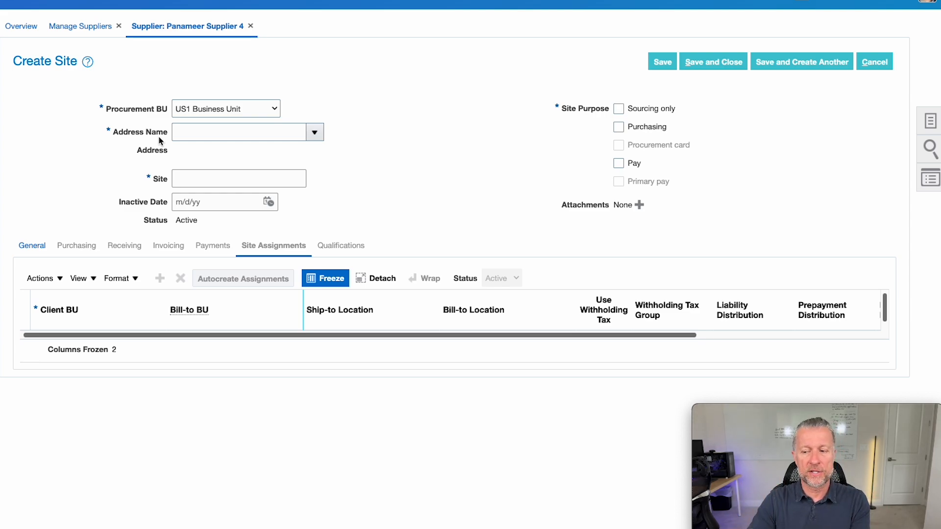
left_click(315, 132)
left_click(310, 158)
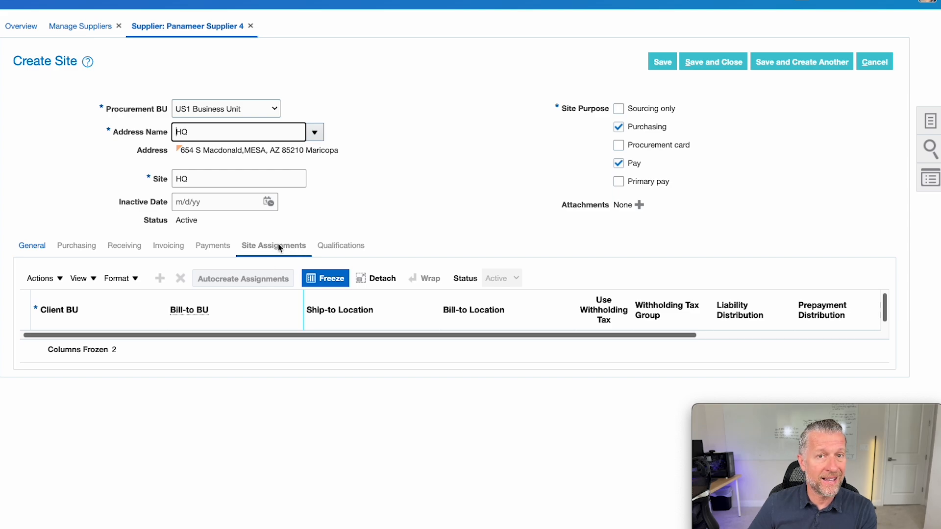
left_click(657, 63)
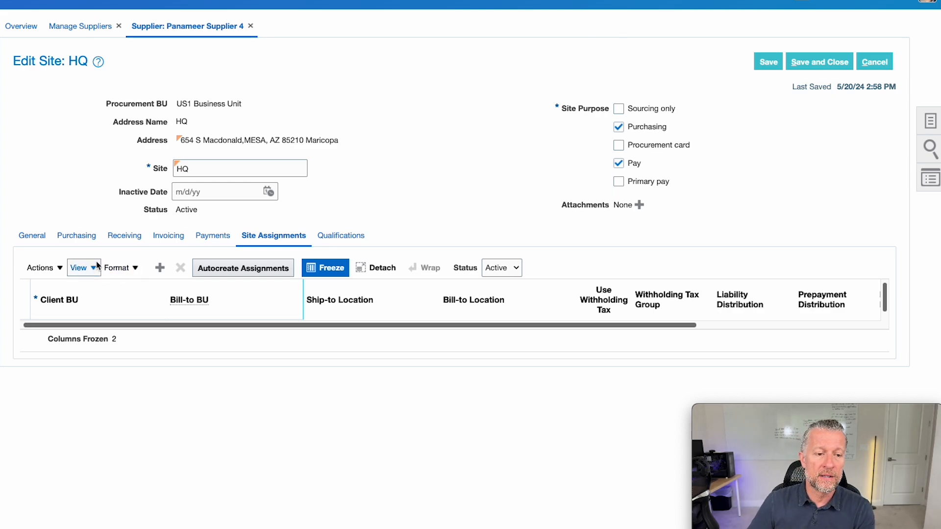
Review the HQ site's purchasing settings and its procurement business unit assignments.
left_click(81, 238)
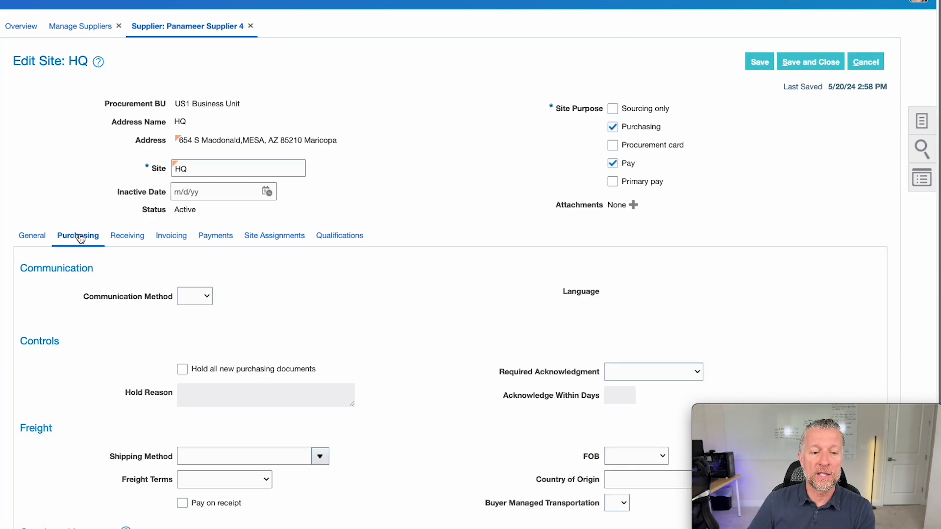
left_click(195, 296)
left_click(395, 283)
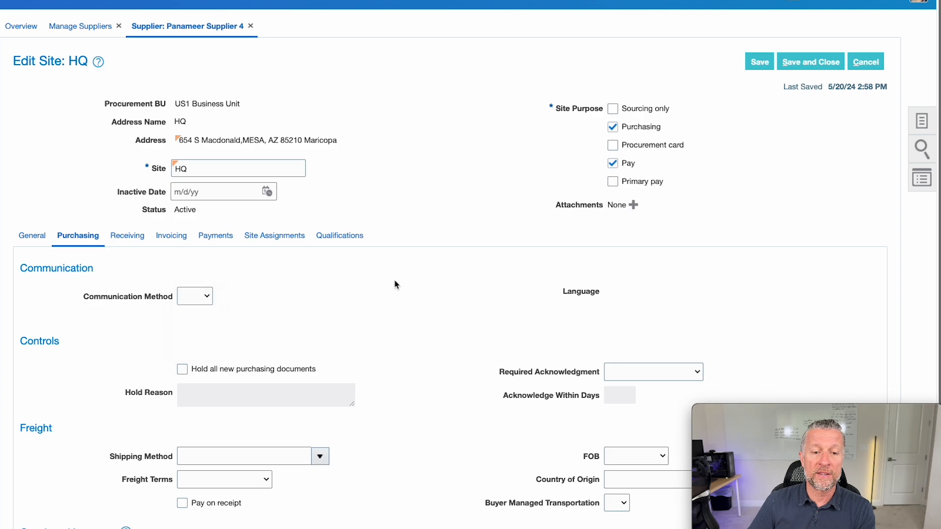
left_click(283, 240)
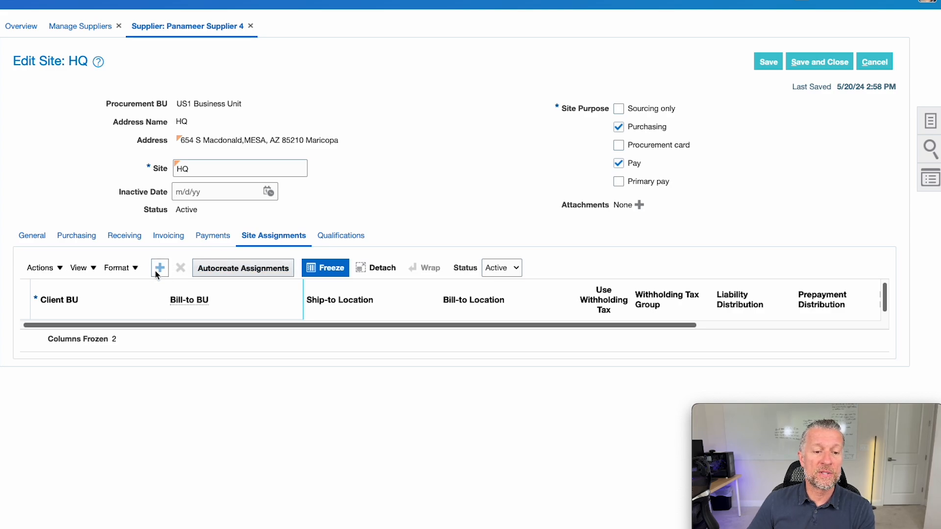
left_click_drag(177, 103, 223, 104)
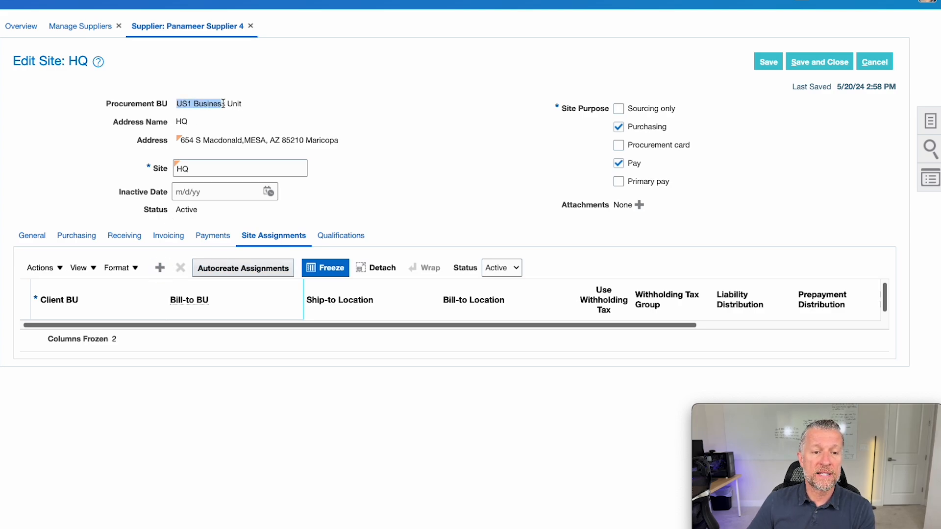
Autocreate the HQ site's assignments, delete the UK Business Unit row, then save and close.
left_click(227, 270)
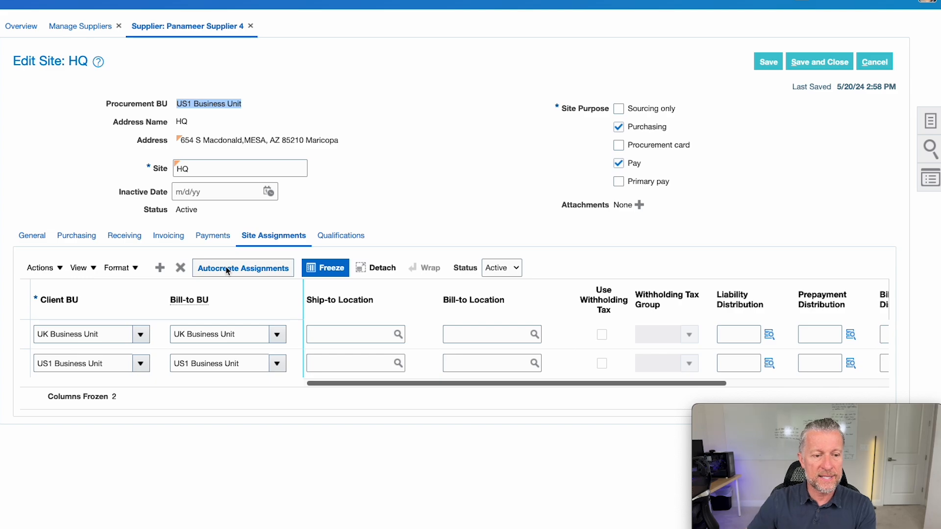
left_click(227, 270)
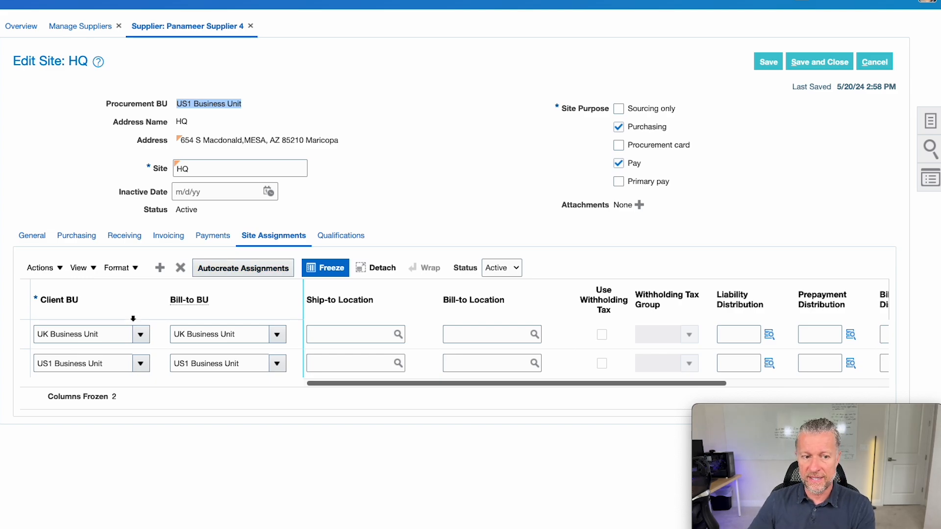
left_click(20, 335)
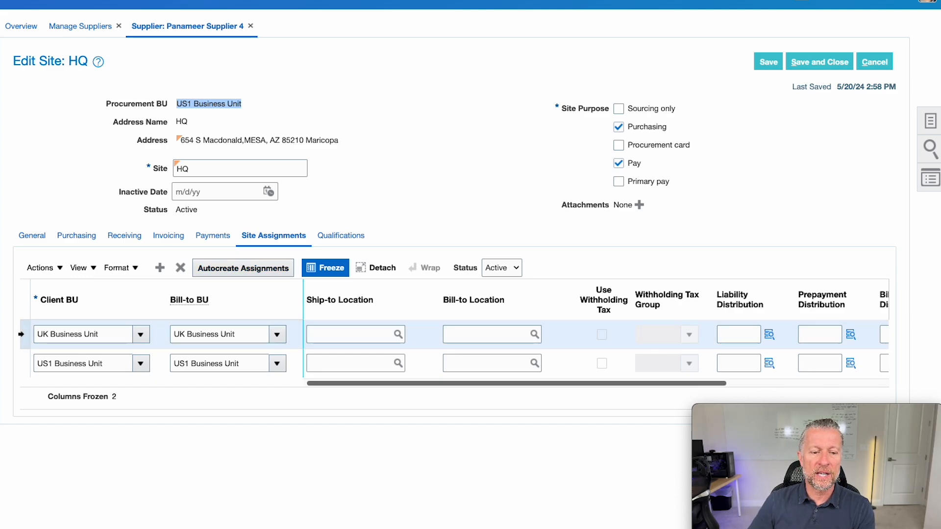
left_click(182, 274)
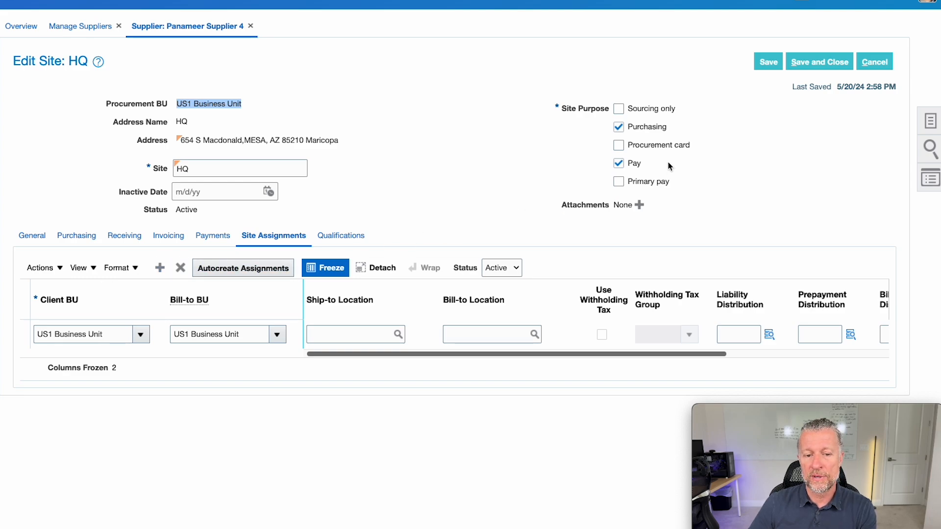
left_click(813, 63)
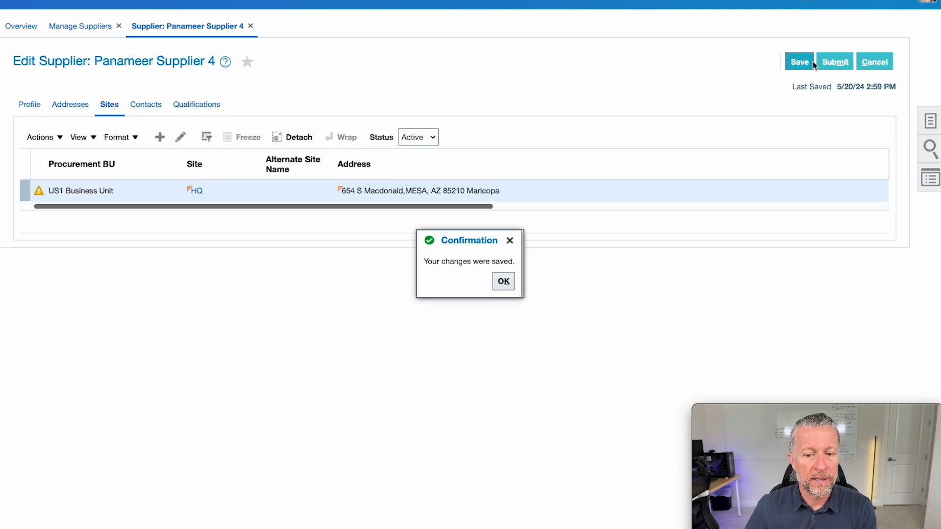
Dismiss the save confirmation, check the HQ site's no-active-contacts warning, and view Contacts.
left_click(501, 282)
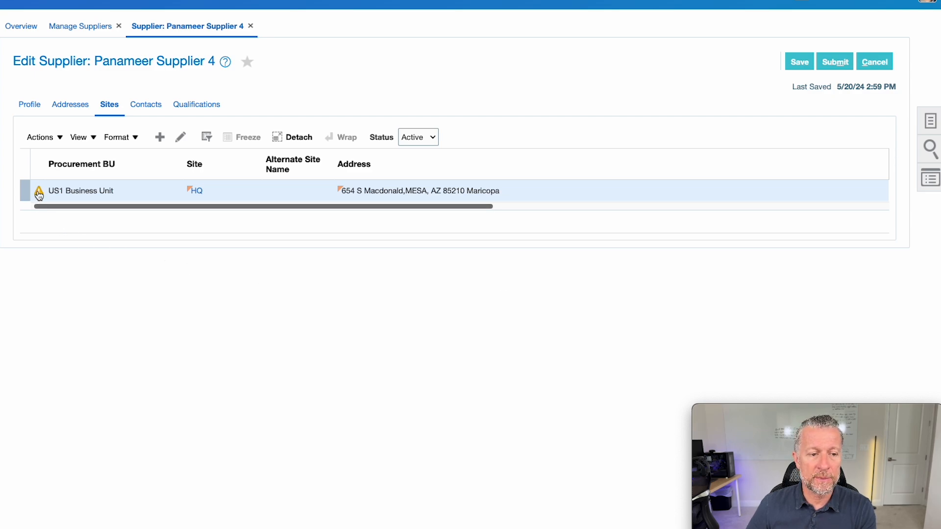
mouse_move(39, 195)
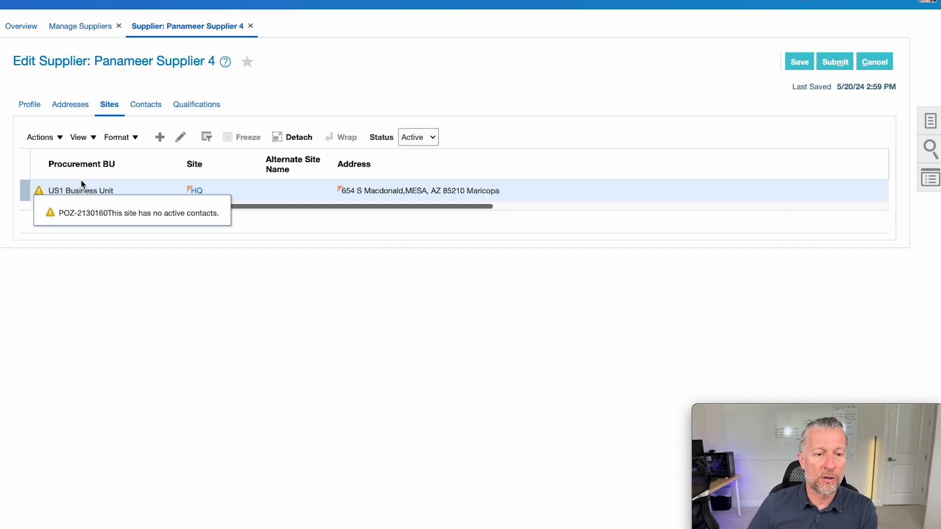
left_click(157, 105)
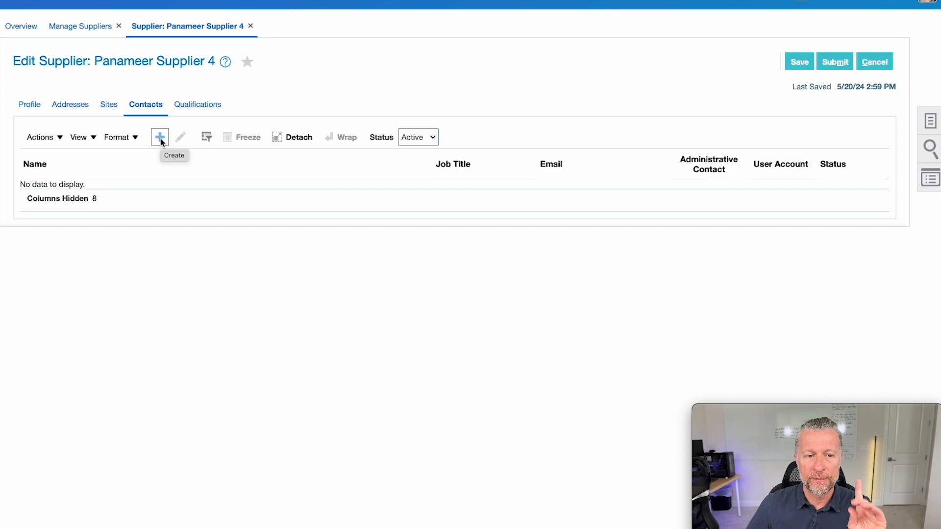
Save the supplier and start a new contact with the person's first and last name.
left_click(795, 63)
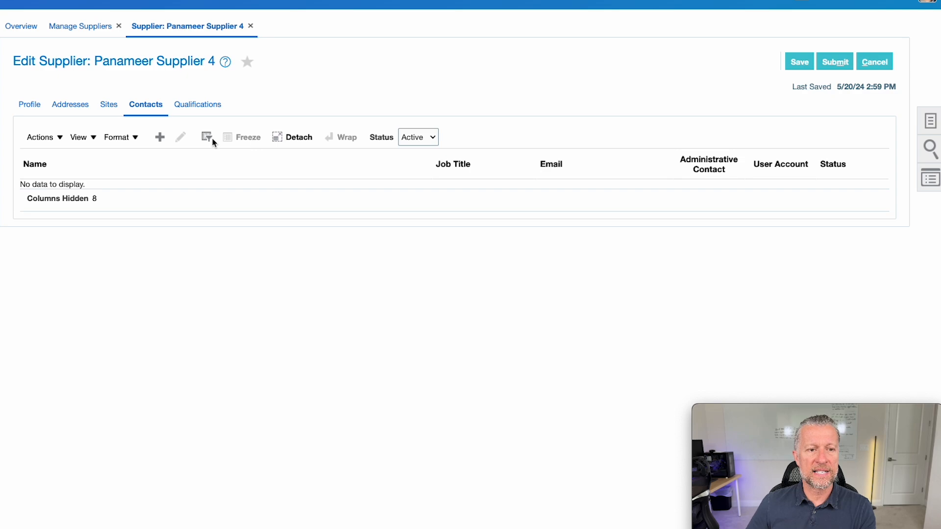
left_click(160, 138)
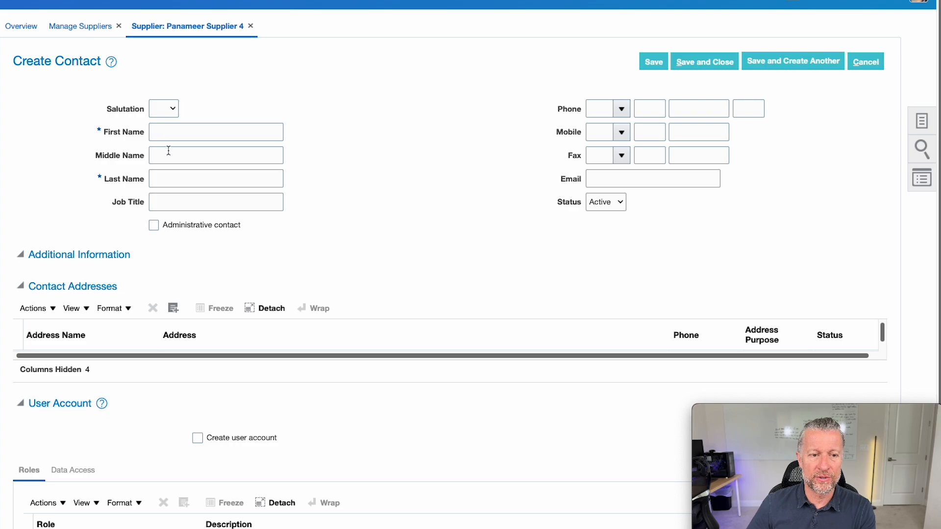
left_click(169, 133)
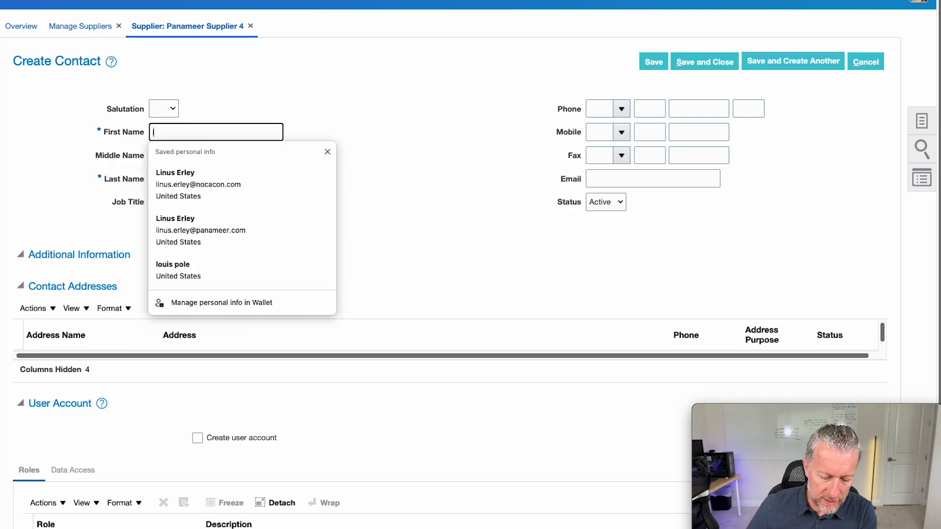
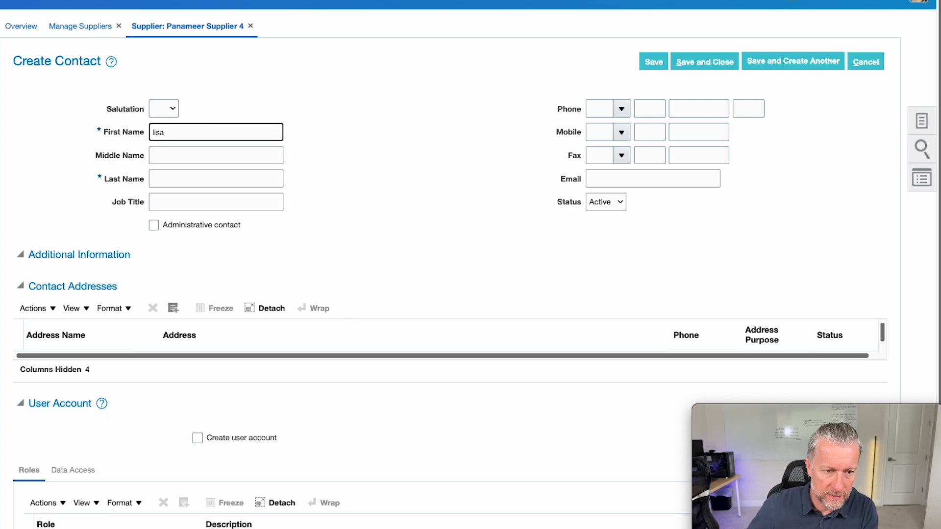
left_click(163, 178)
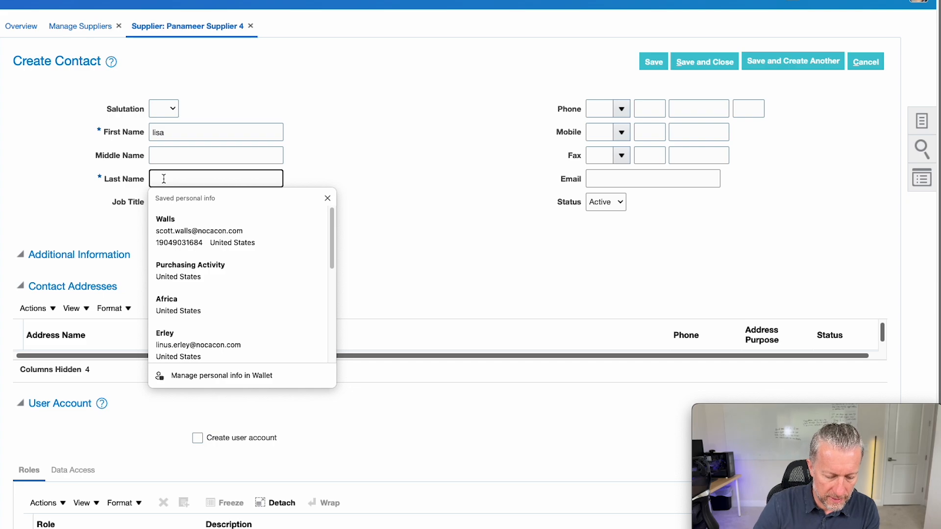
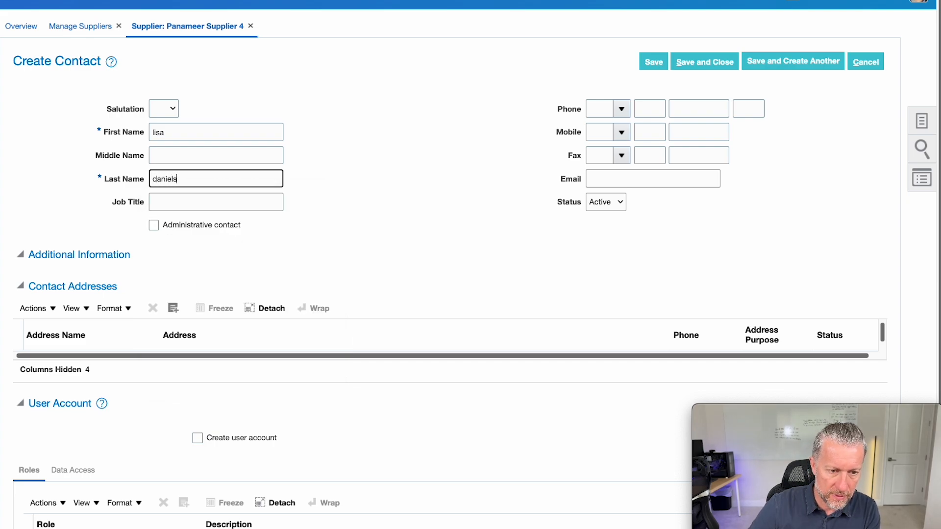
Mark the contact as administrative, enter their e-mail address, and save.
left_click(191, 228)
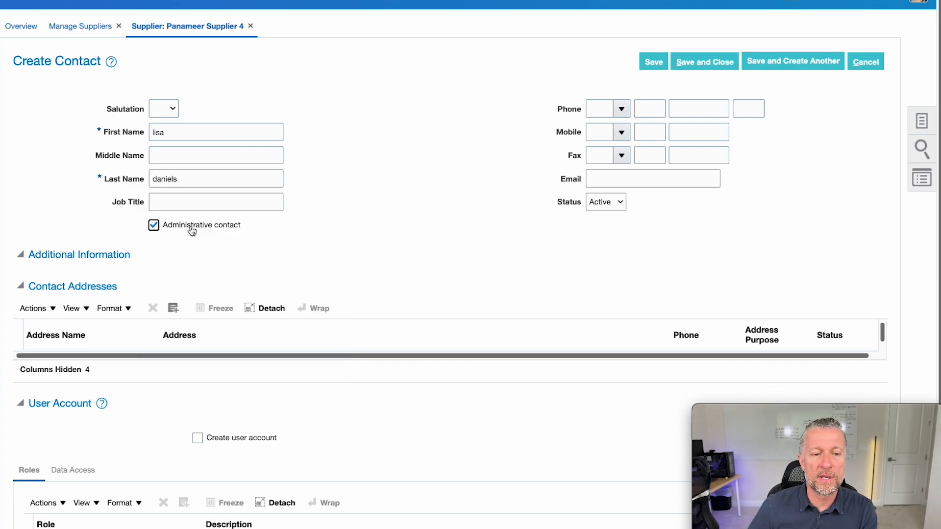
left_click(596, 182)
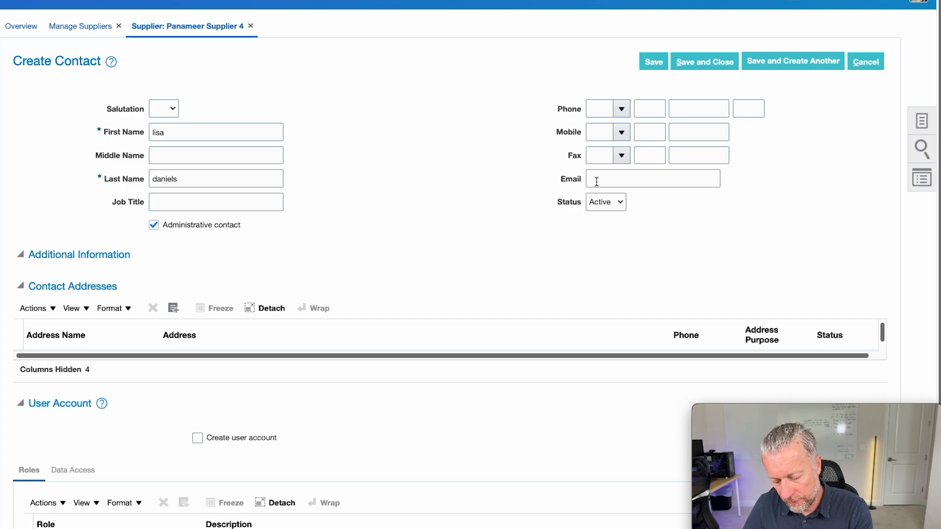
left_click(596, 182)
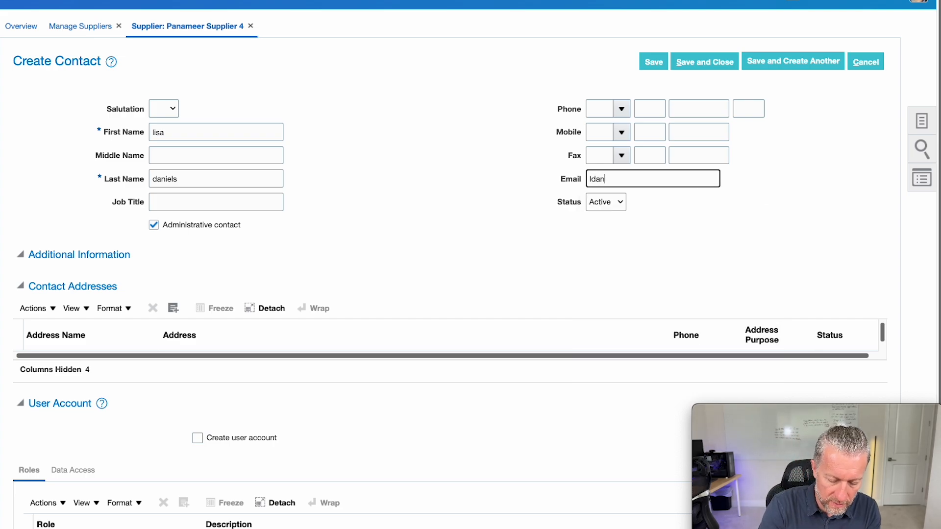
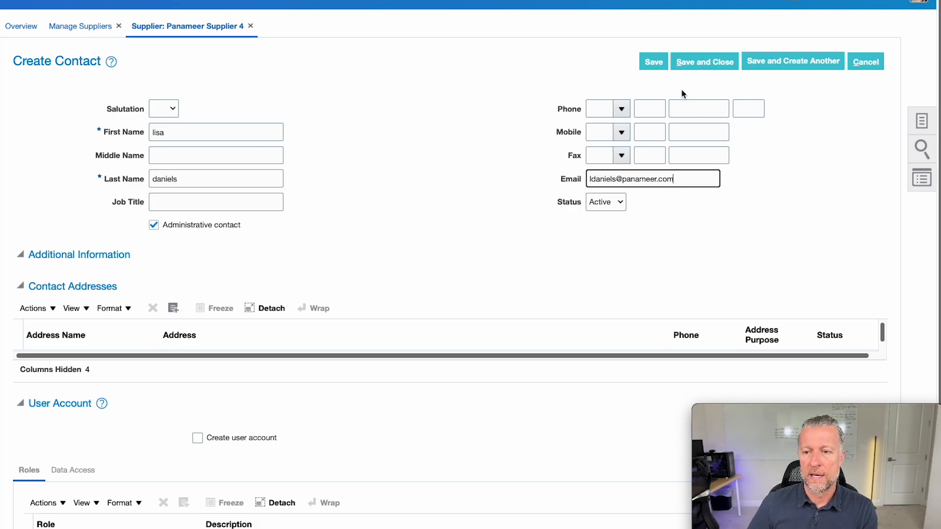
left_click(660, 64)
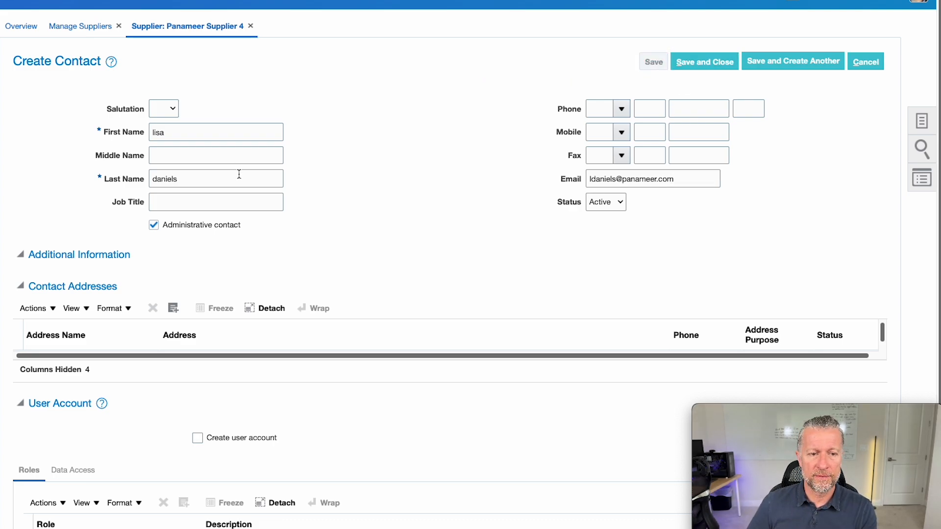
scroll(155, 307, "down", 1)
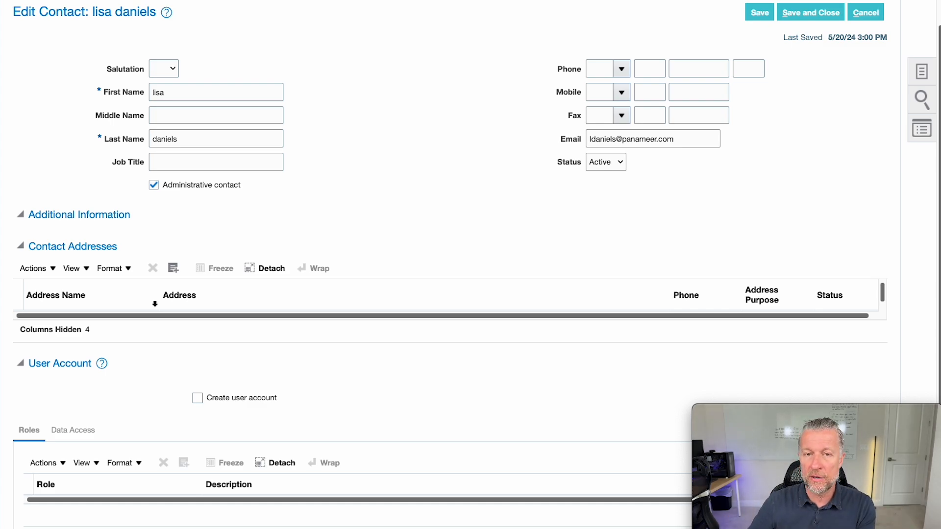
Add the existing HQ address to the contact's addresses.
left_click(174, 268)
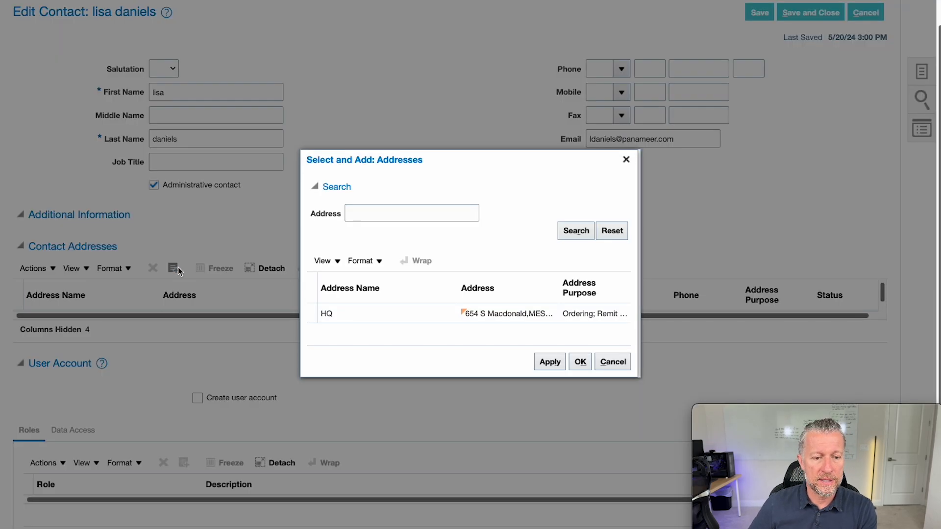
left_click(398, 320)
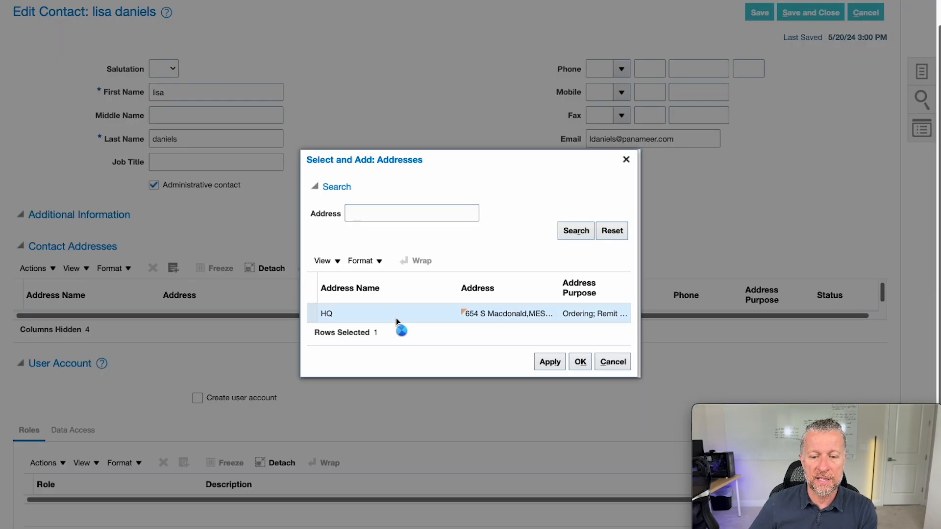
left_click(582, 361)
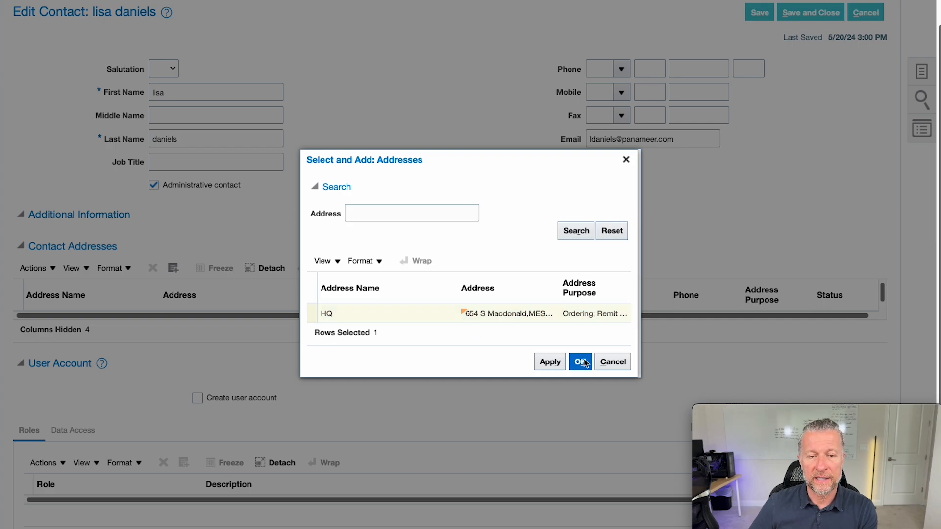
scroll(510, 338, "down", 1)
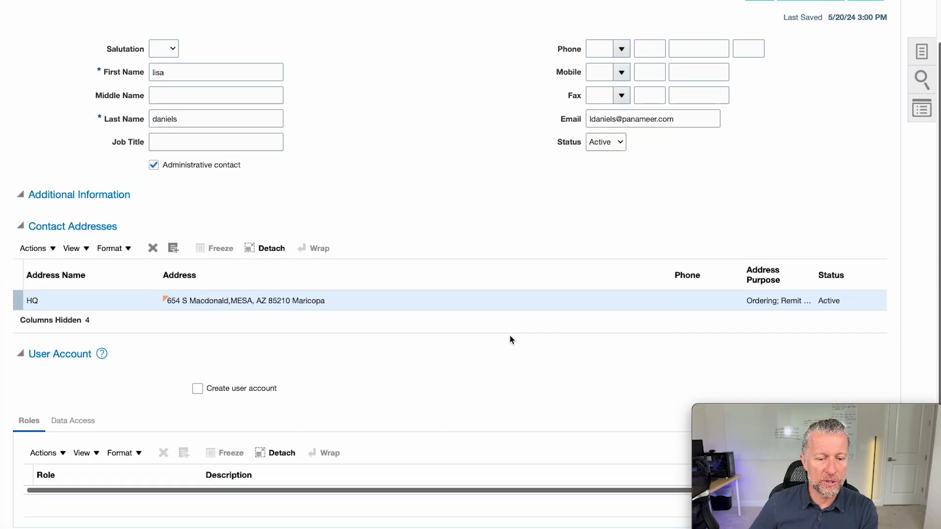
Enable Create user account for the contact and review the supplier administrator, sales and product roles.
left_click(251, 391)
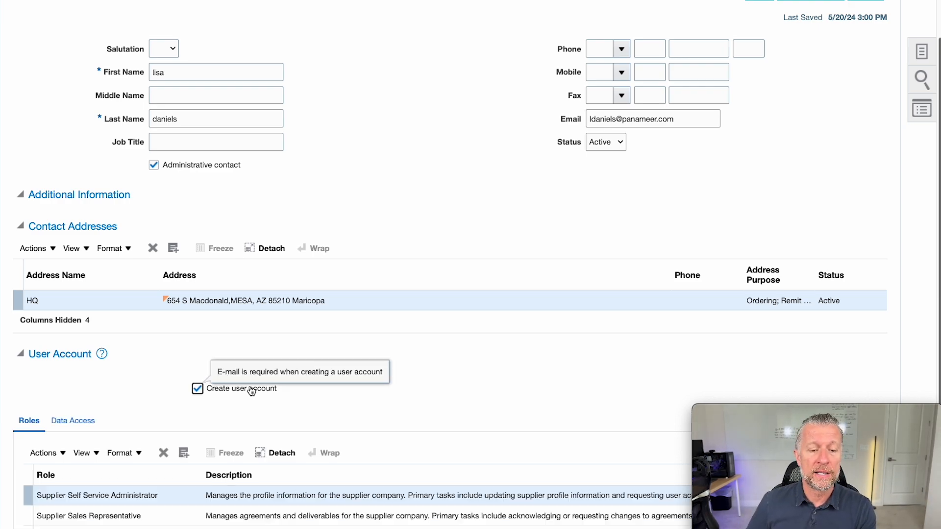
scroll(292, 459, "down", 2)
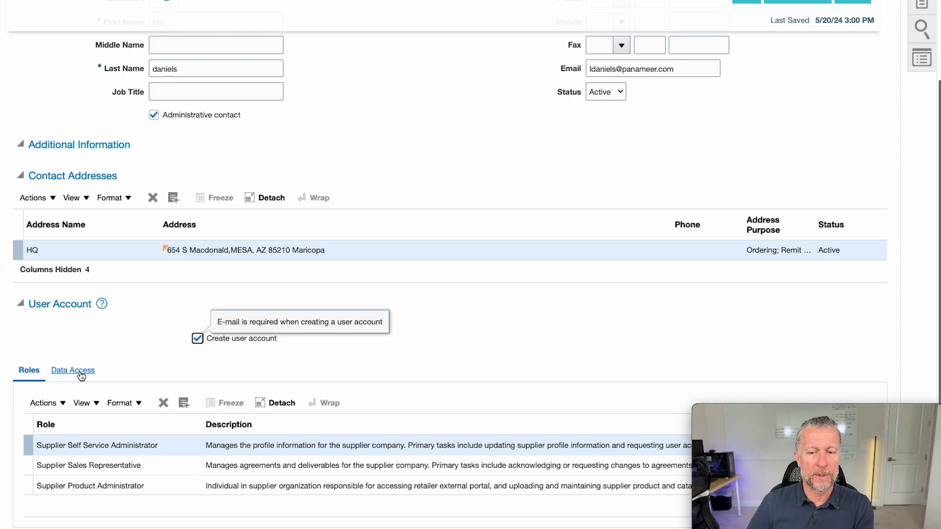
scroll(554, 271, "up", 3)
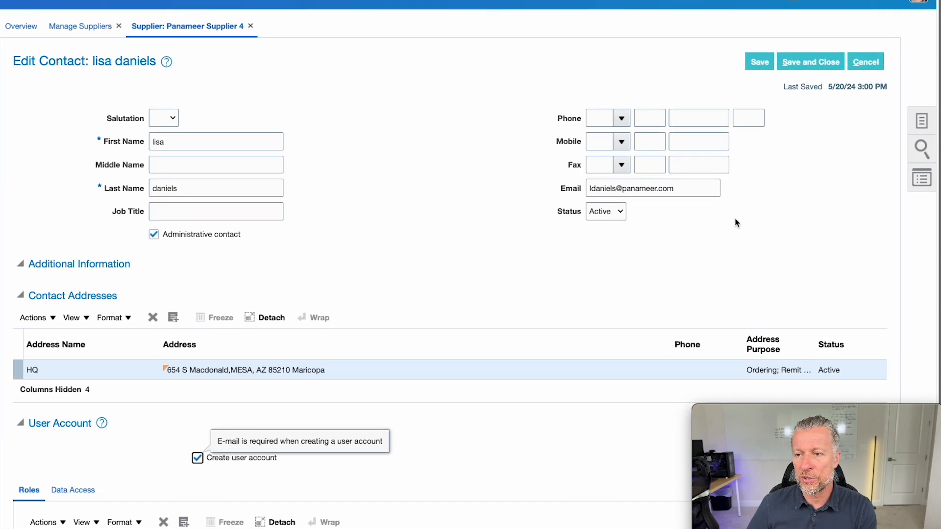
Save the new administrative contact, then save and submit Panameer Supplier 4 and acknowledge the confirmation.
left_click(809, 63)
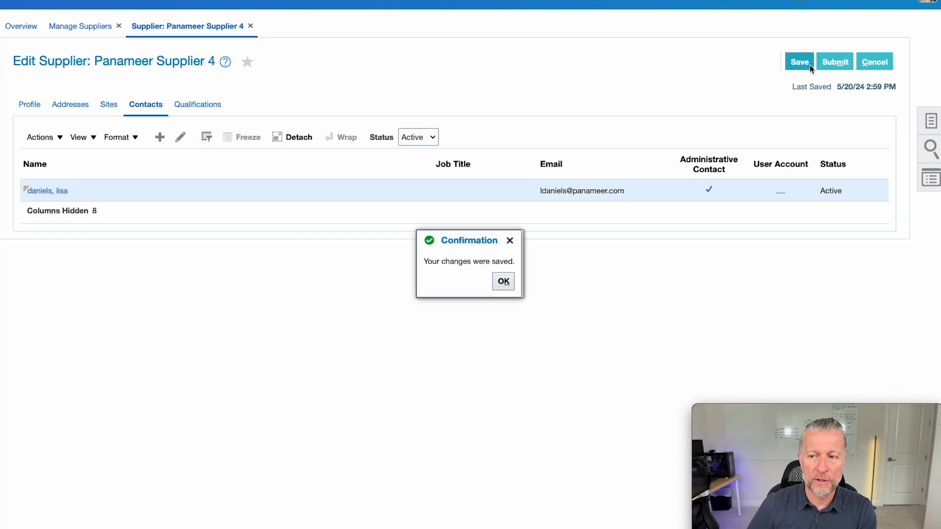
left_click(803, 64)
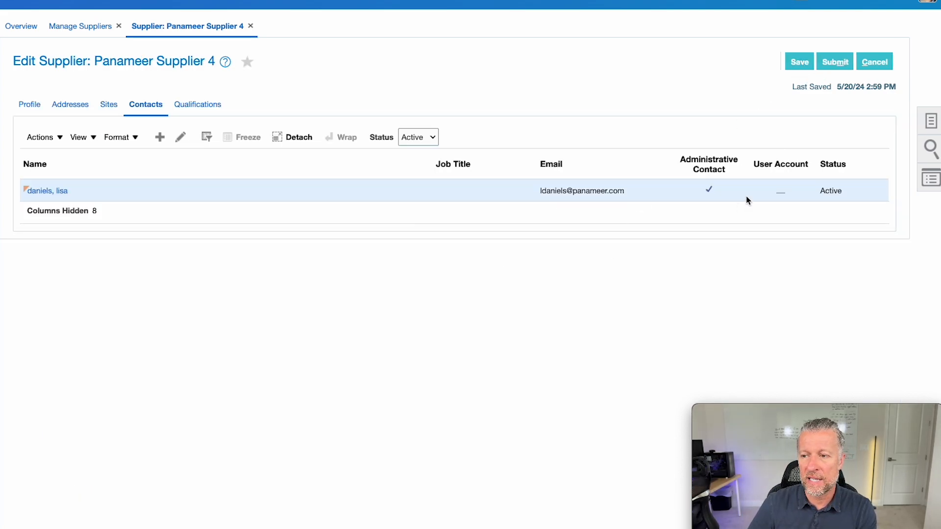
left_click(828, 62)
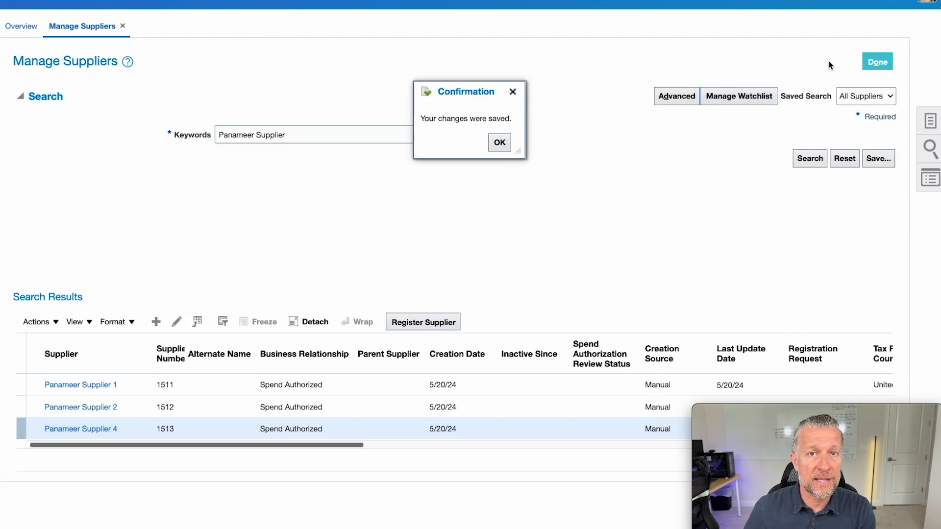
left_click(500, 145)
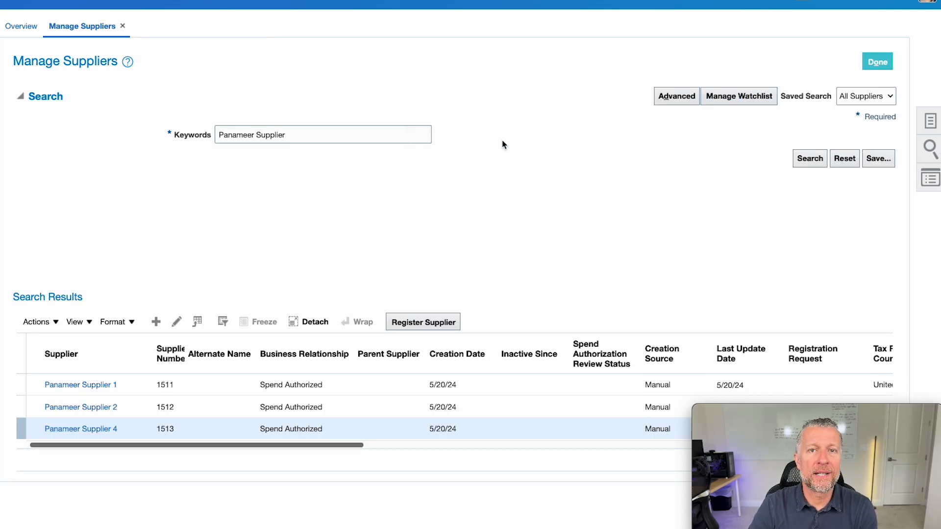